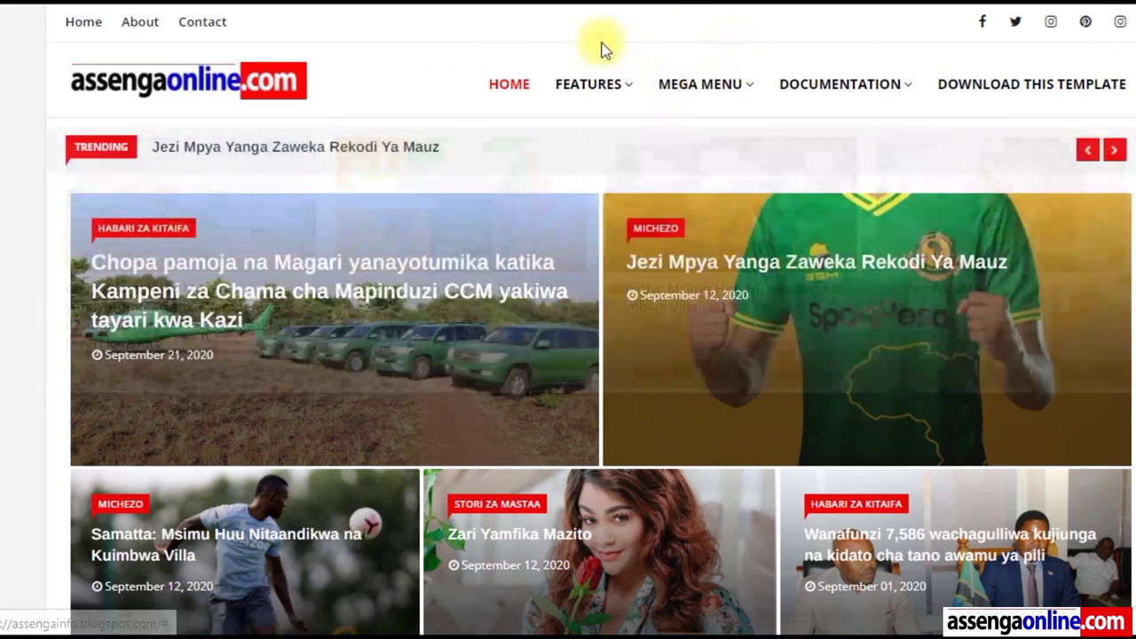
Examine the drop-down contents of the Features and Mega Menu items in the live blog's navigation
mouse_move(562, 111)
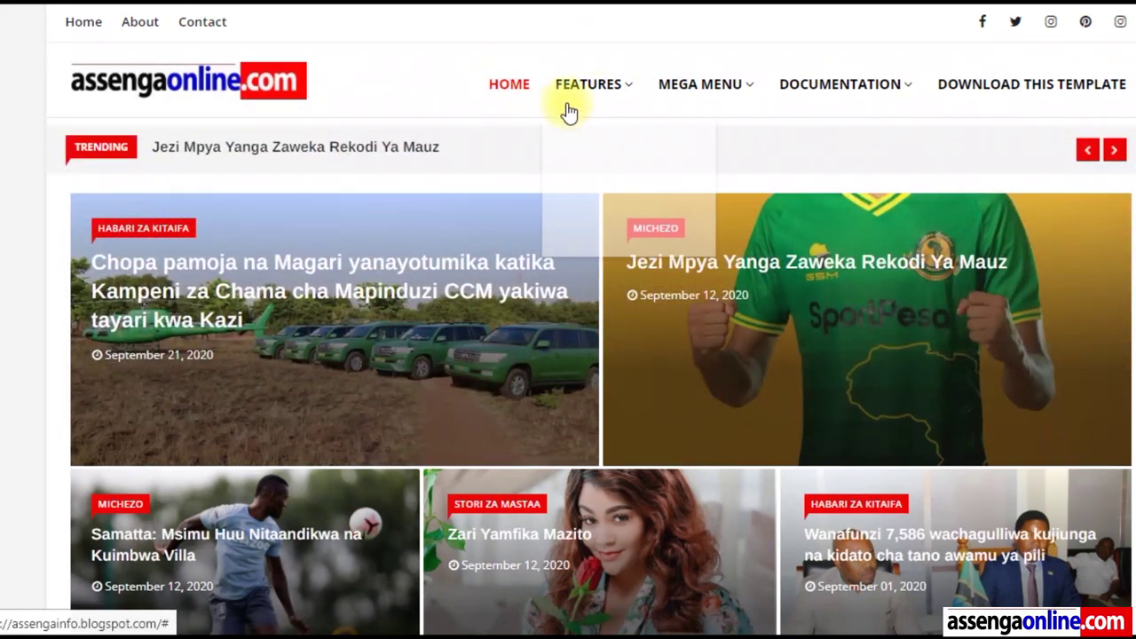
mouse_move(672, 106)
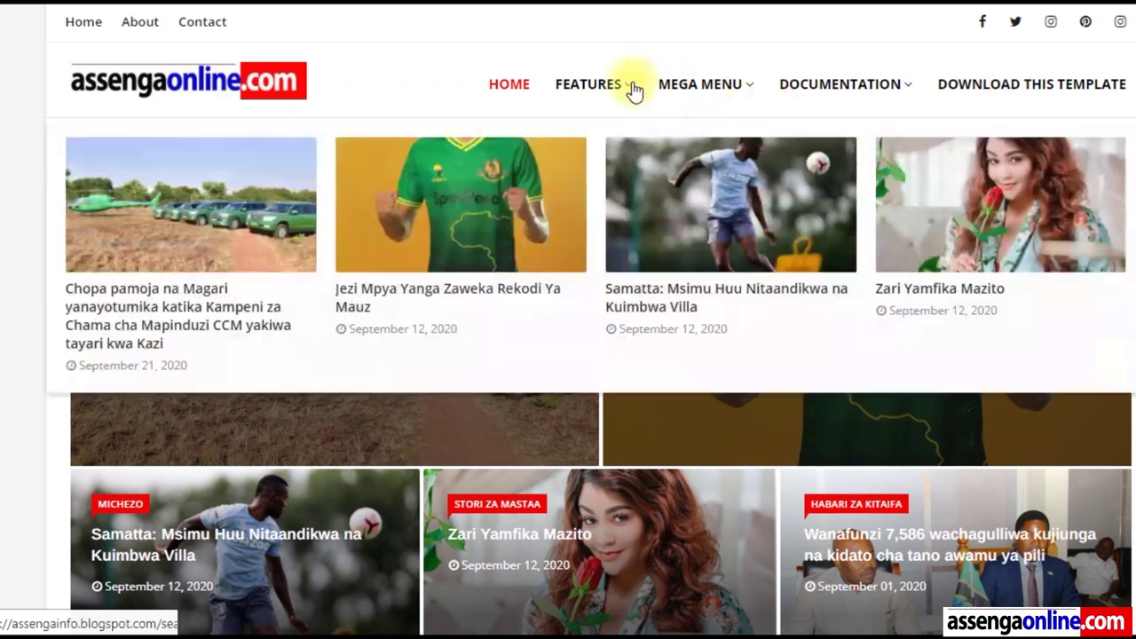
mouse_move(603, 91)
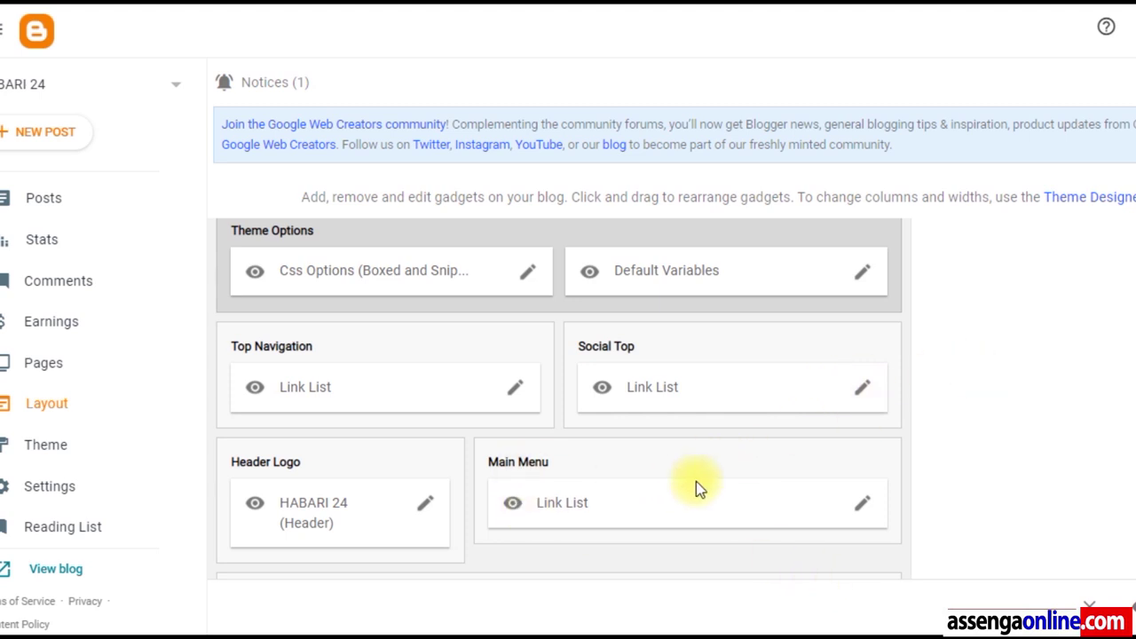
Open the Main Menu link list in the Blogger layout and delete its links from Home through __DropDown 3
click(863, 506)
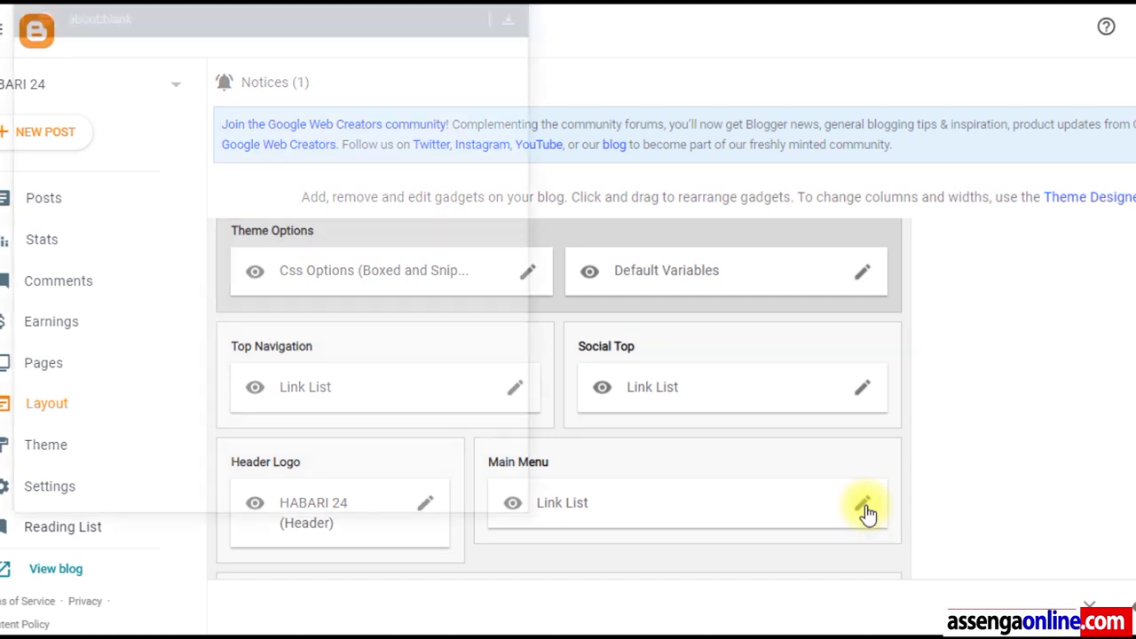
scroll(399, 285, down, 3)
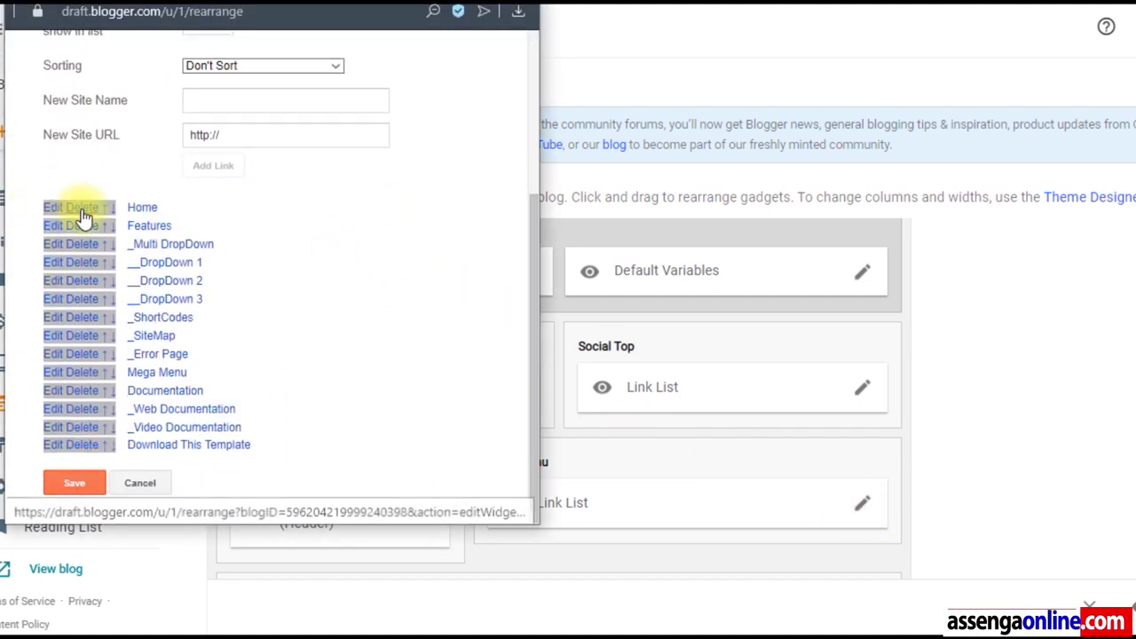
scroll(83, 298, up, 3)
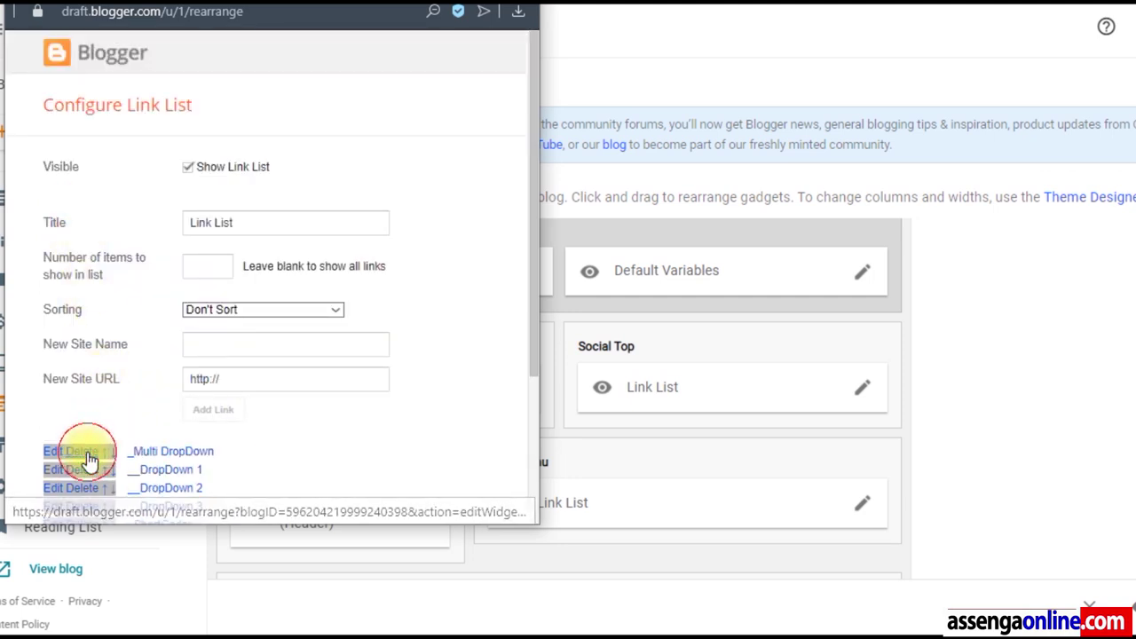
scroll(89, 457, down, 3)
scroll(85, 311, up, 2)
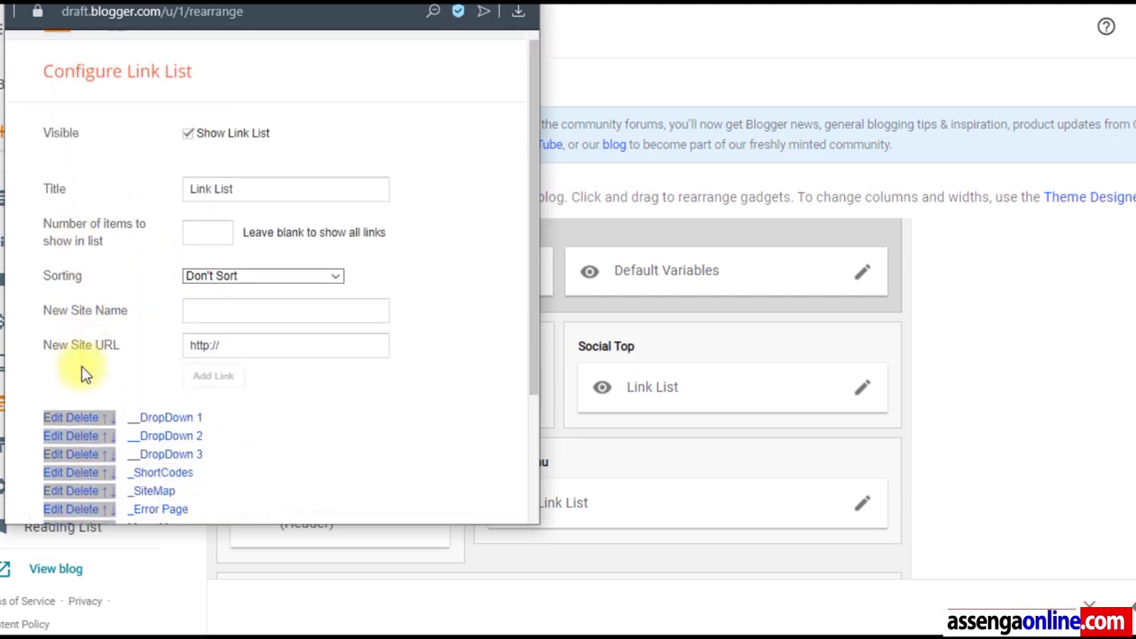
scroll(75, 302, down, 2)
scroll(82, 301, up, 1)
scroll(91, 311, down, 1)
scroll(89, 289, up, 2)
scroll(91, 307, down, 2)
scroll(89, 309, up, 2)
scroll(88, 355, down, 2)
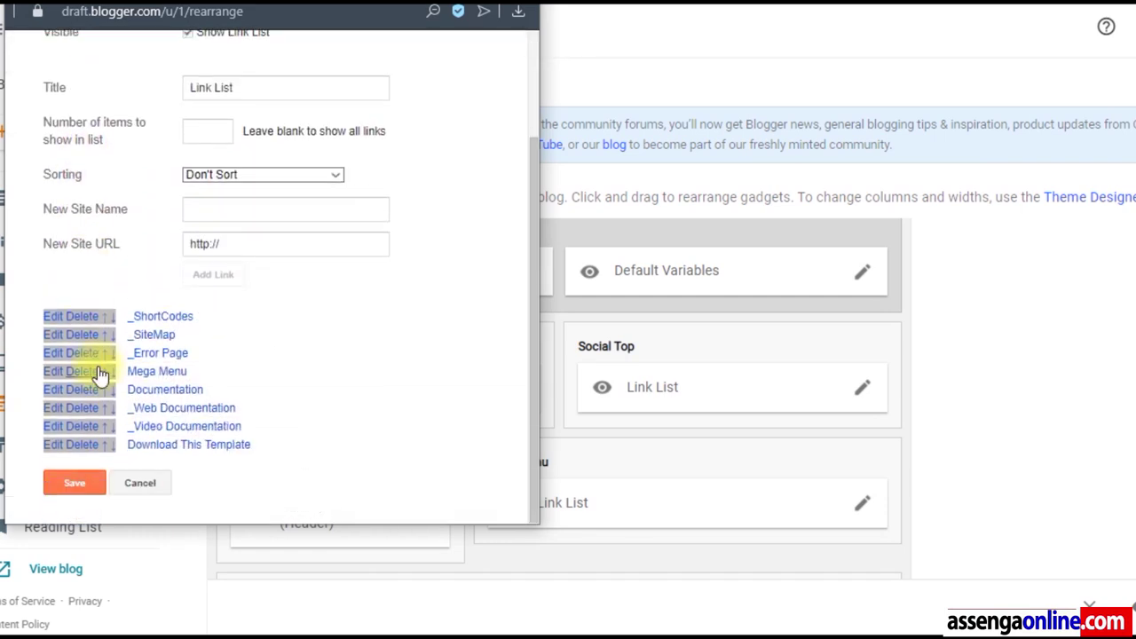
Delete the remaining Main Menu links from _ShortCodes through Download This Template, and save the emptied list
scroll(91, 320, up, 1)
scroll(91, 333, down, 1)
click(89, 340)
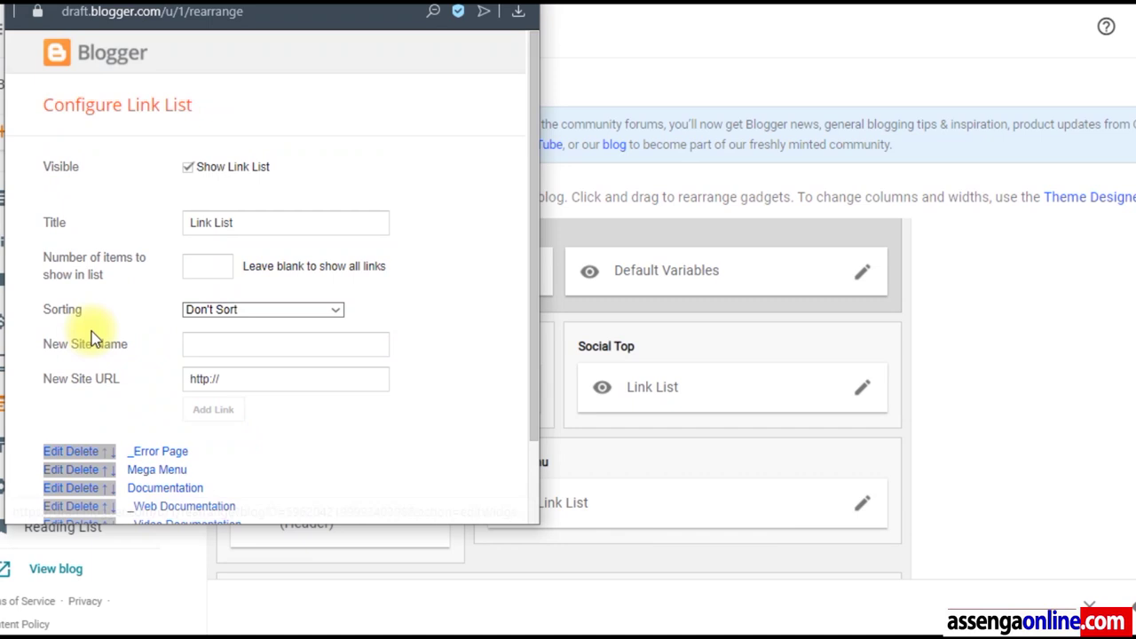
click(89, 349)
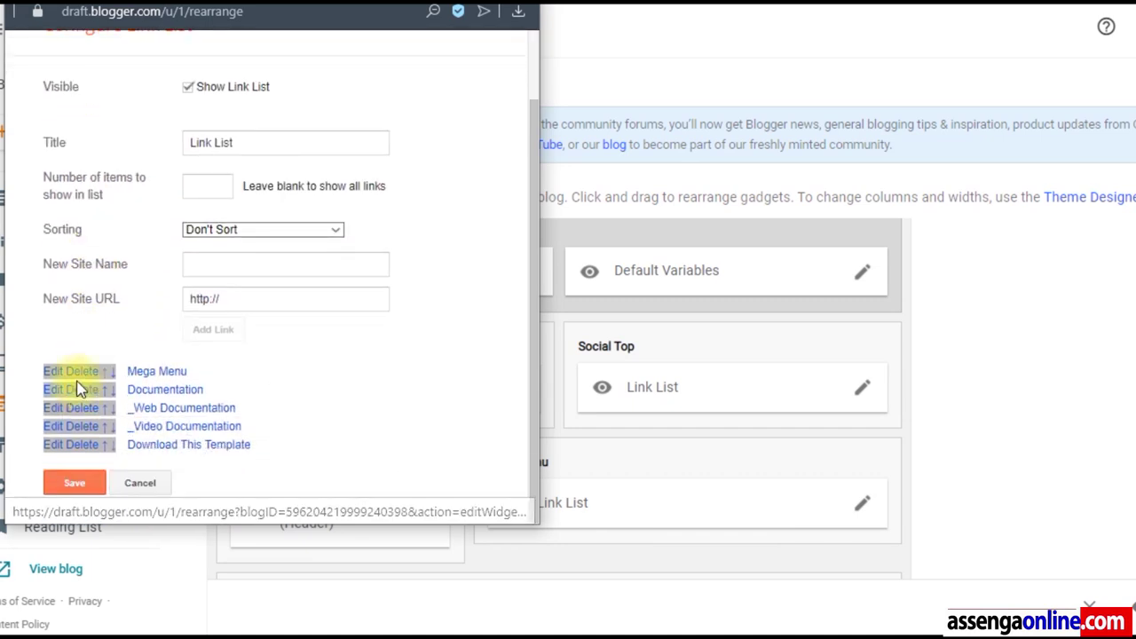
click(78, 372)
click(84, 396)
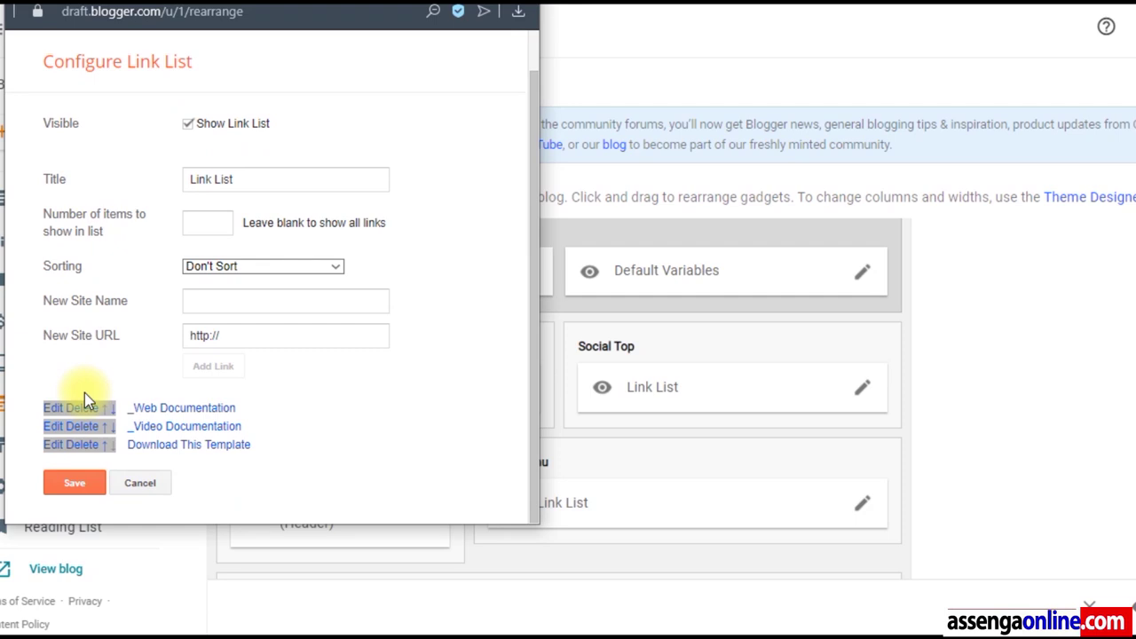
click(85, 404)
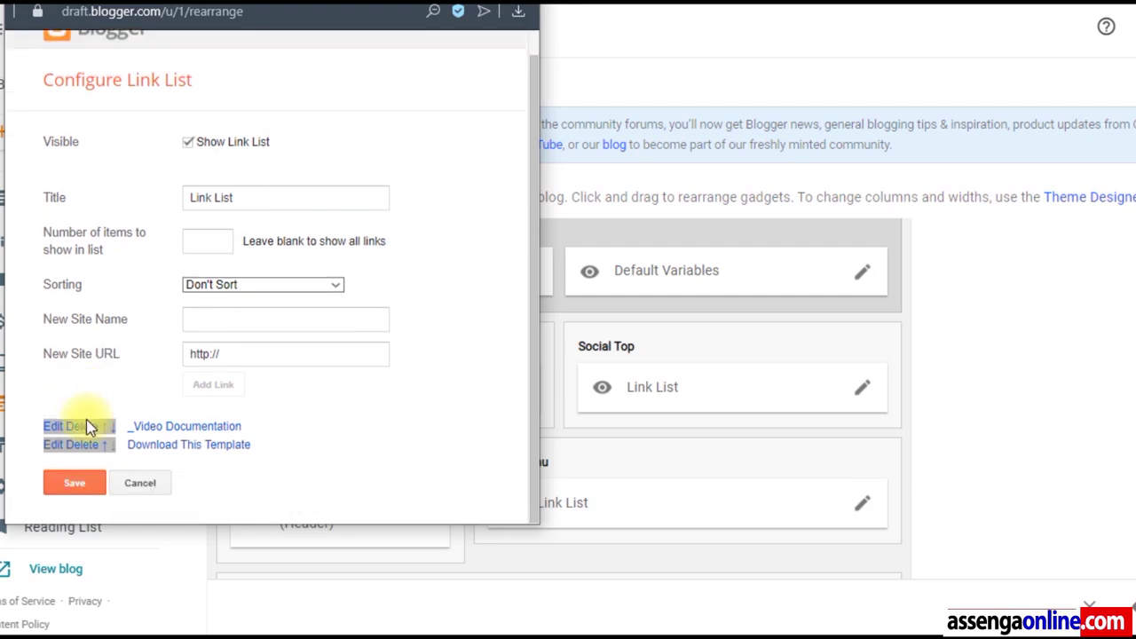
click(86, 426)
click(87, 445)
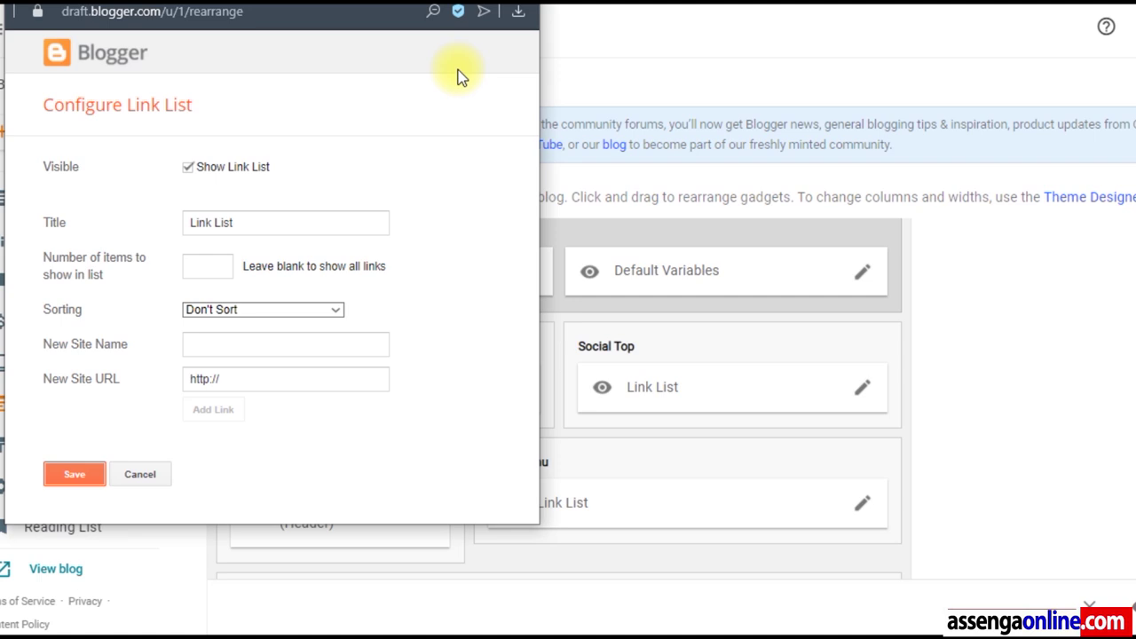
click(80, 474)
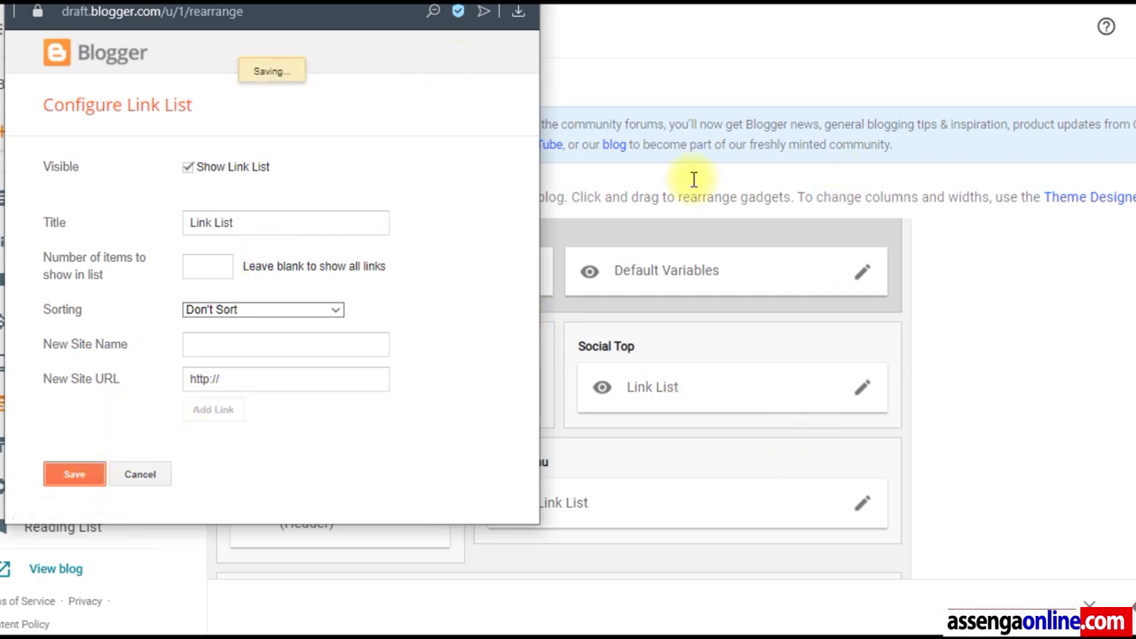
Reopen the Main Menu link list and add a link named UDAKU with the default URL
click(863, 393)
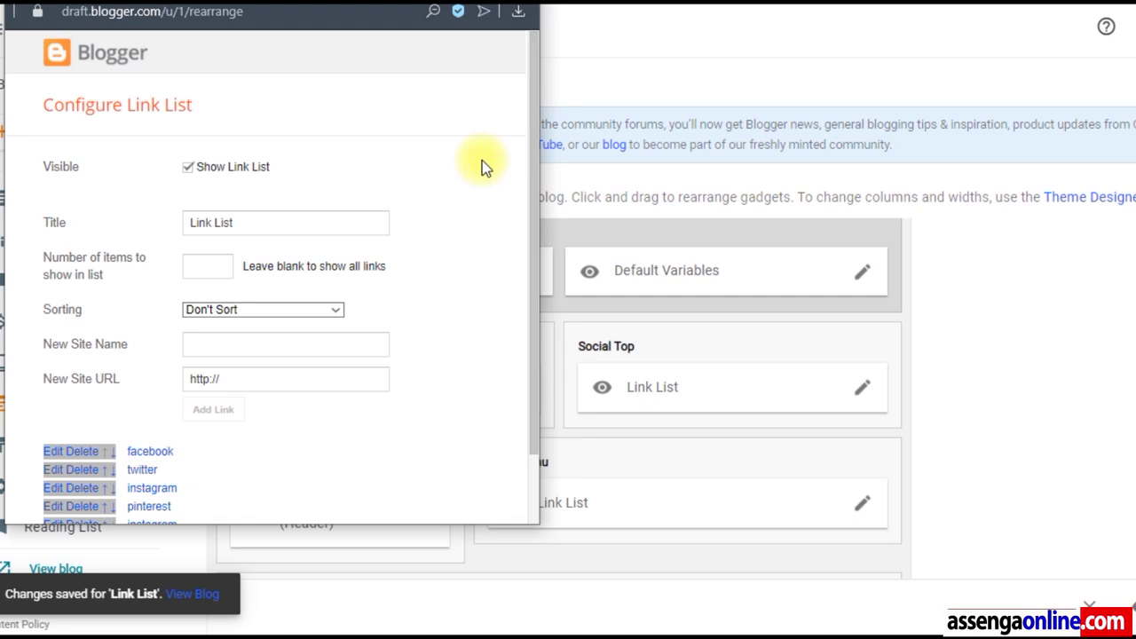
click(529, 9)
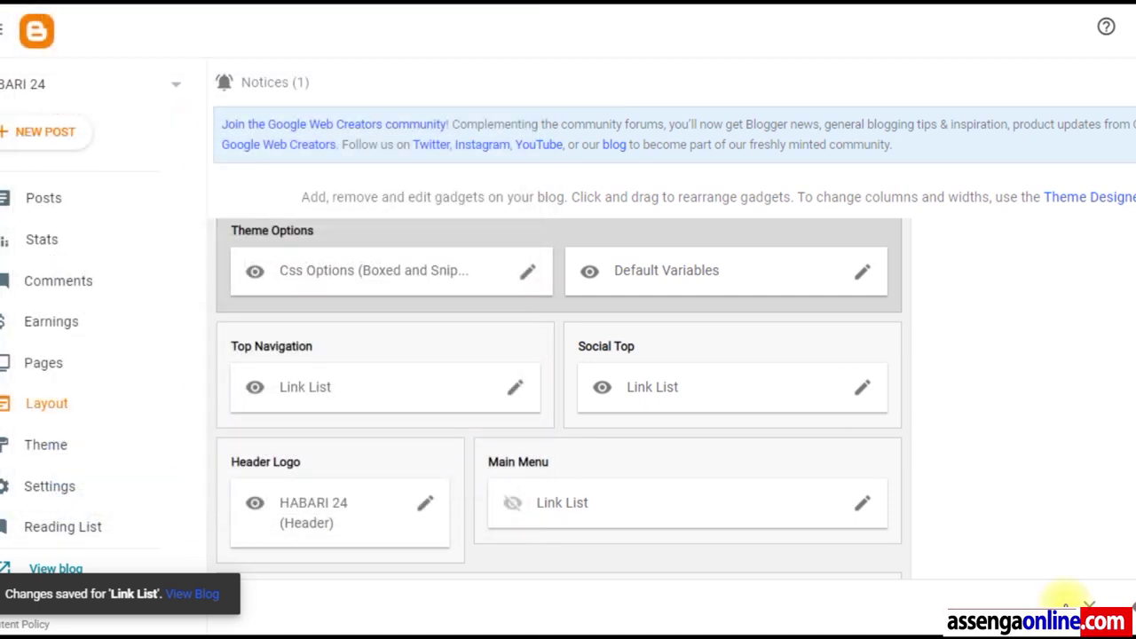
click(865, 509)
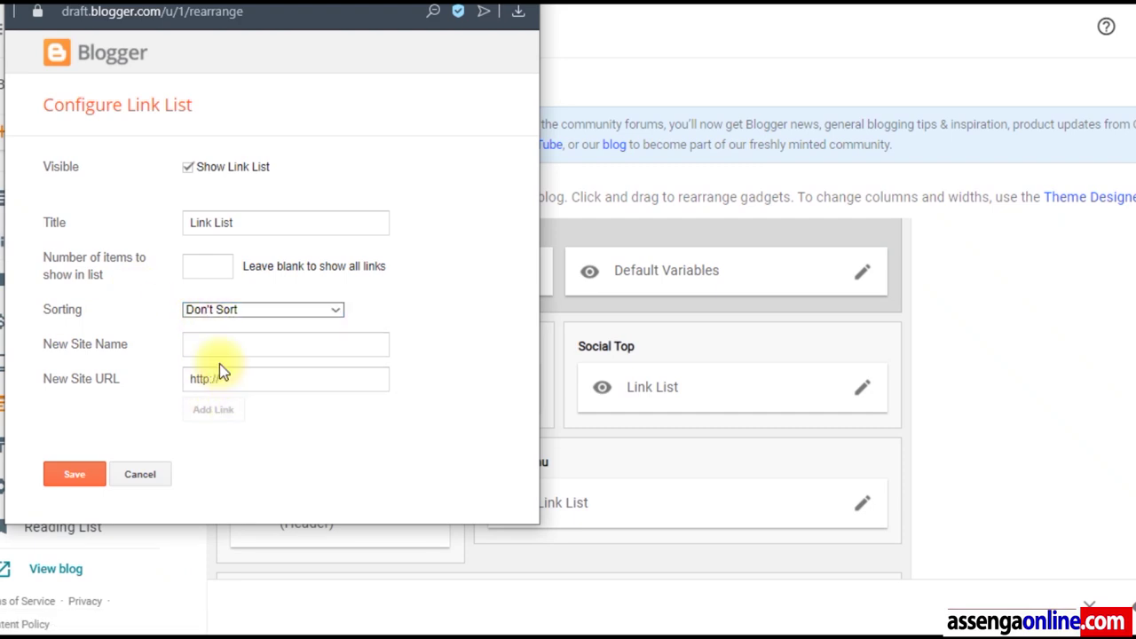
click(221, 347)
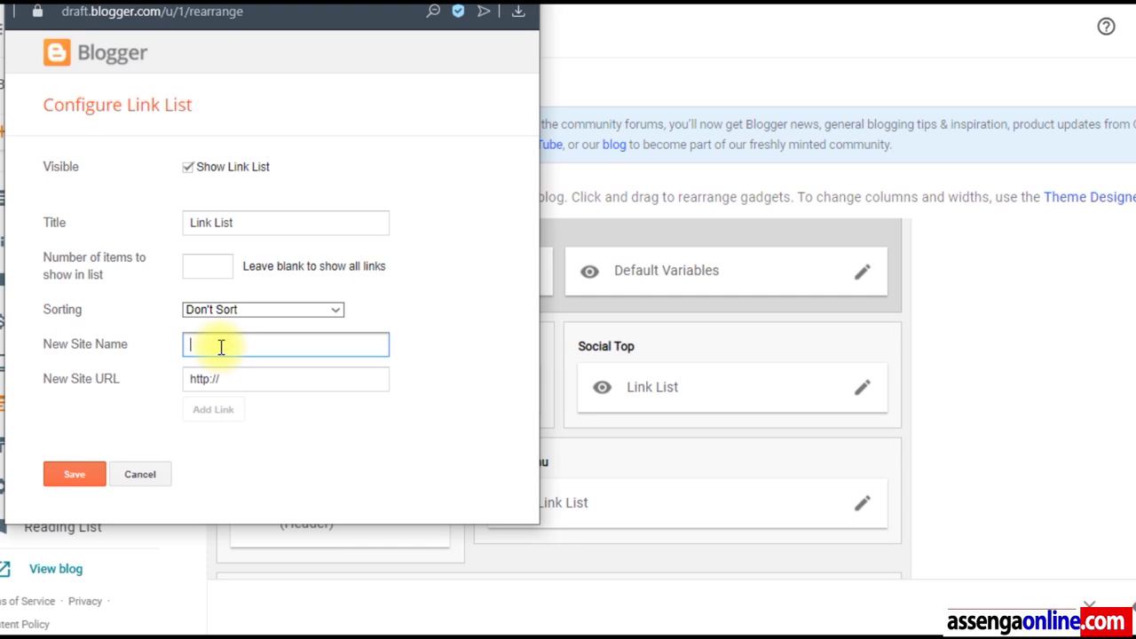
text(UDAKU)
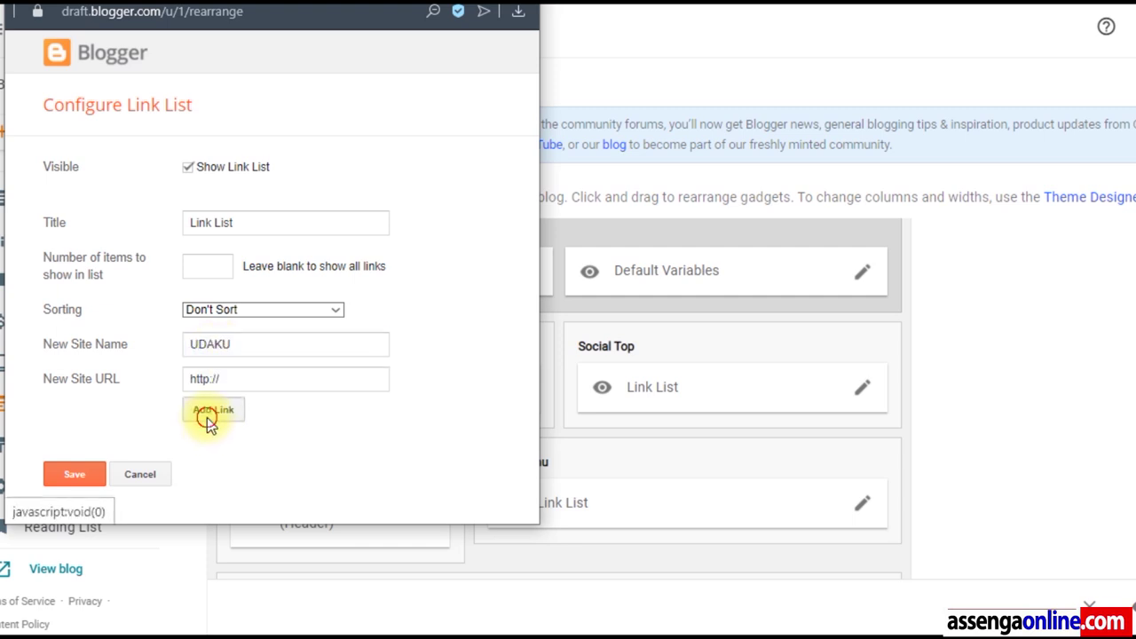
click(210, 411)
Add two more links named SIASA and MAGAZETI to the Main Menu list, keeping the default URL
click(221, 348)
text(S)
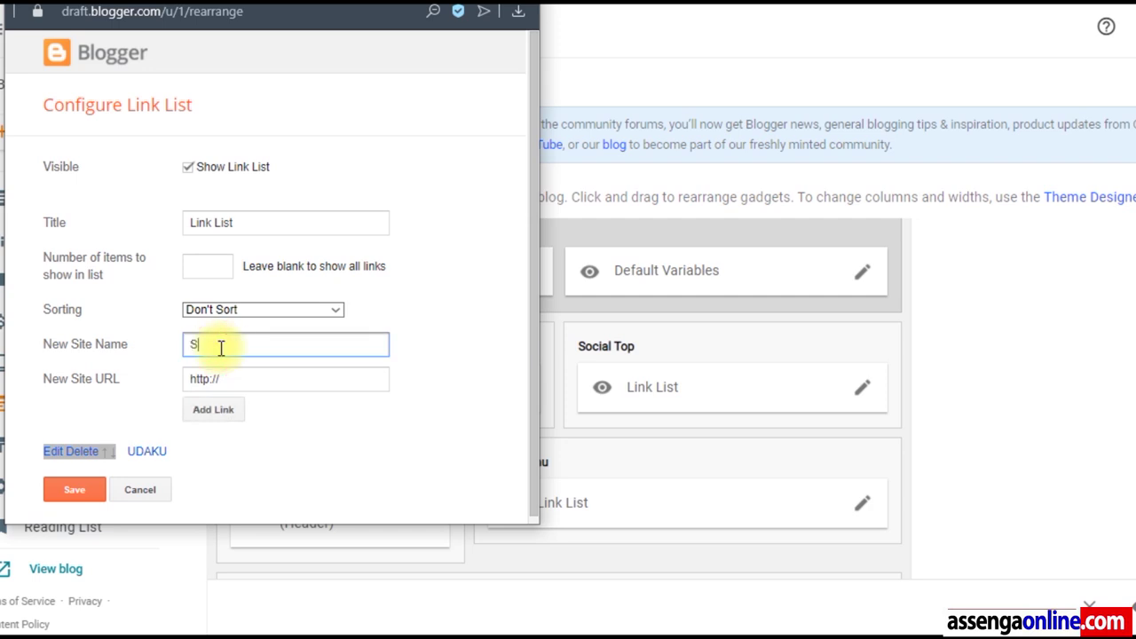
text(IASA)
click(223, 412)
click(222, 345)
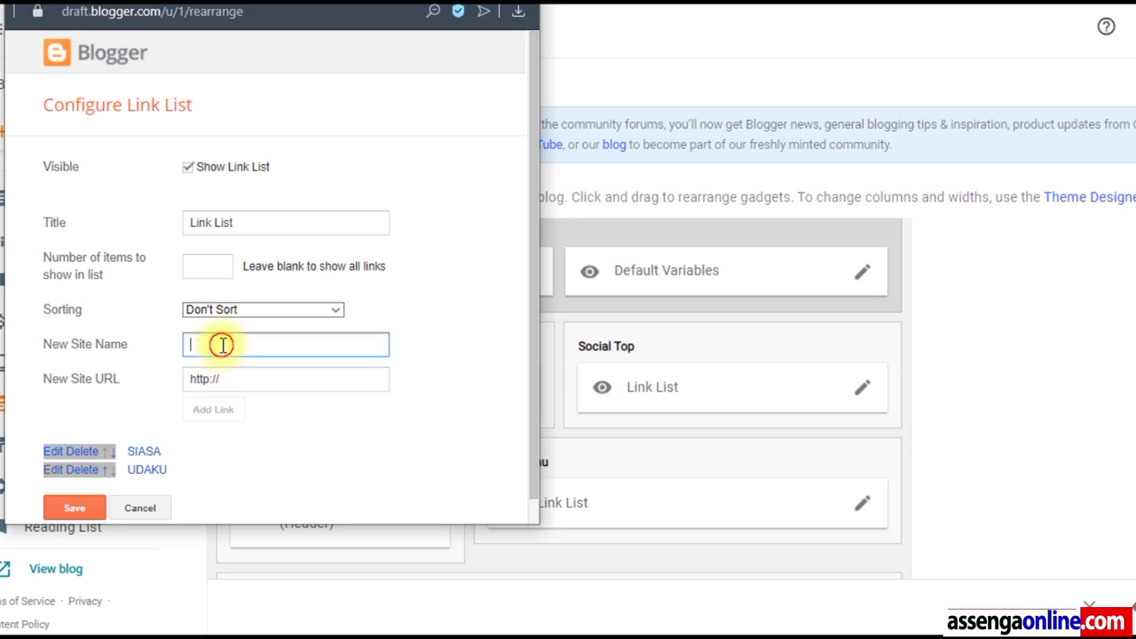
text(MAGAZETI)
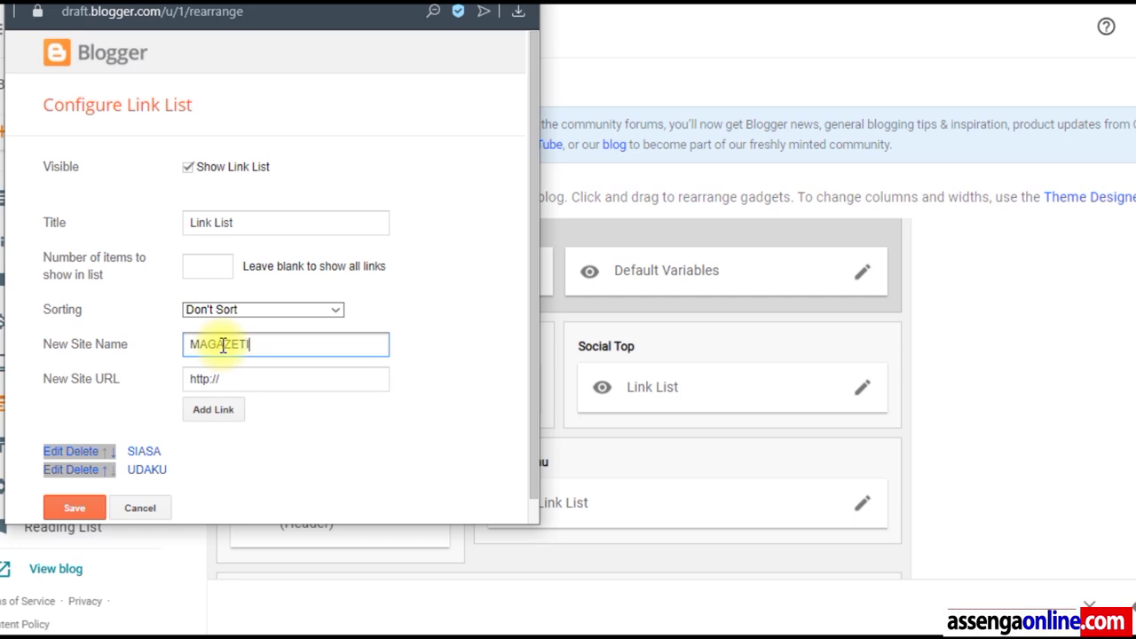
click(223, 411)
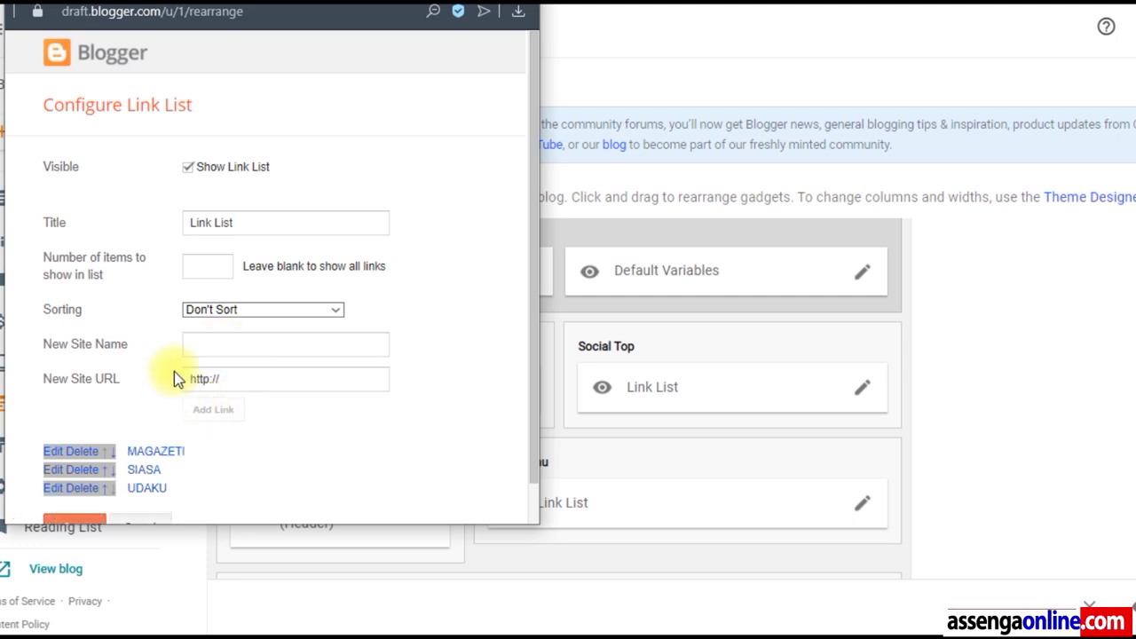
Add a link named MICHEZO to the Main Menu list and save the list
click(204, 344)
text(MICHEZO)
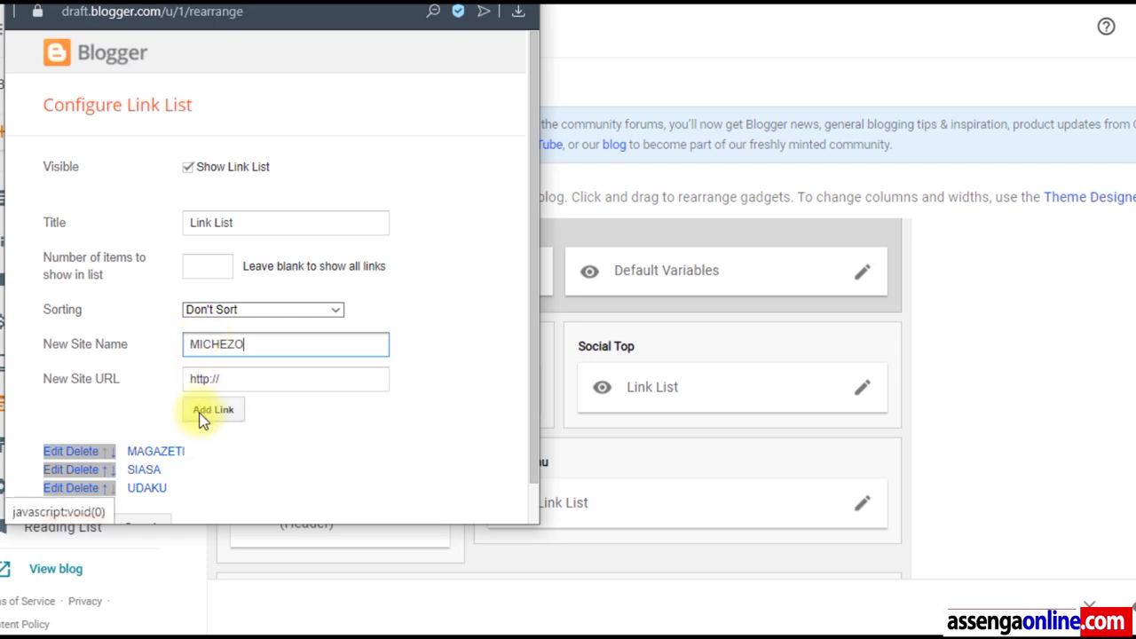
click(205, 412)
scroll(202, 417, down, 1)
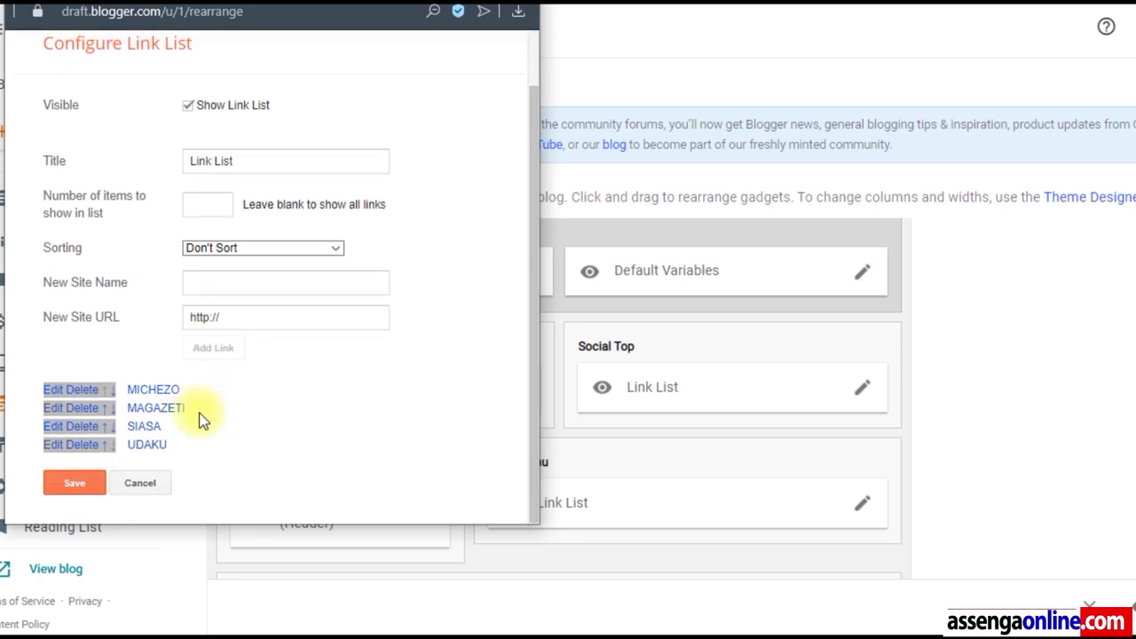
click(76, 483)
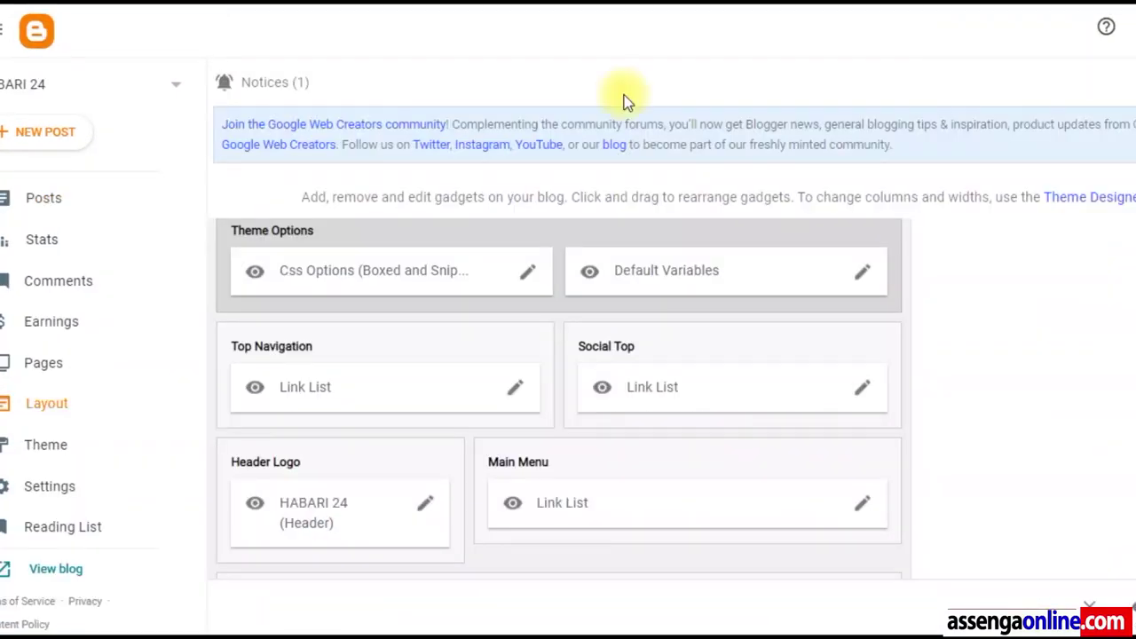
Open the post "Jezi Mpya Yanga Zaweka Rekodi Ya Mauz" for editing, examine its assigned label and the available labels, and leave the editor
click(34, 204)
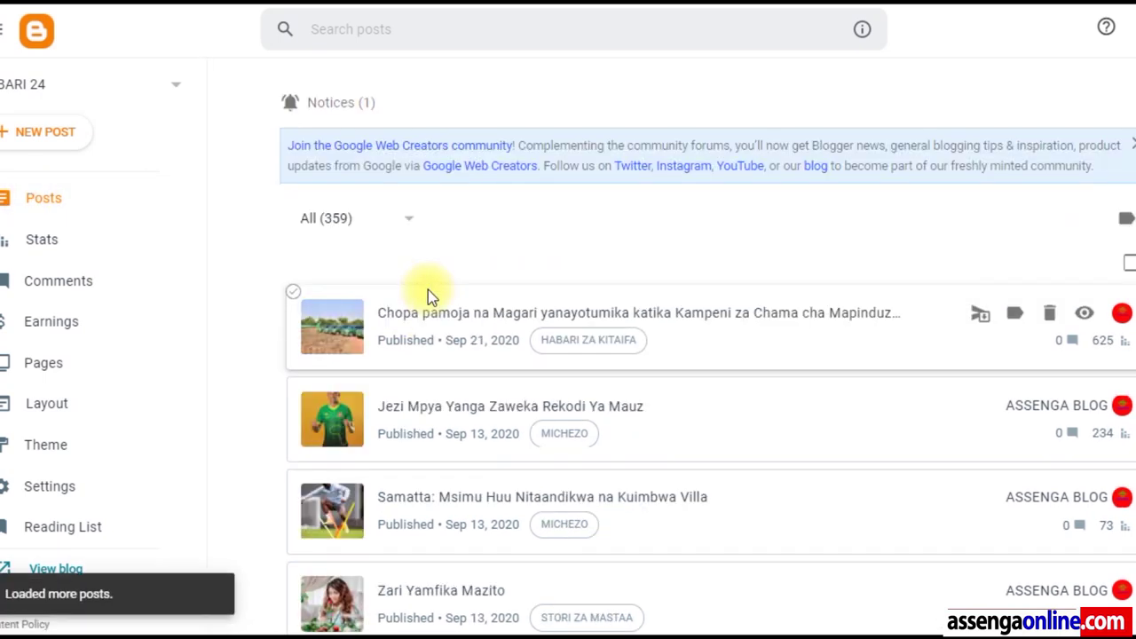
click(426, 404)
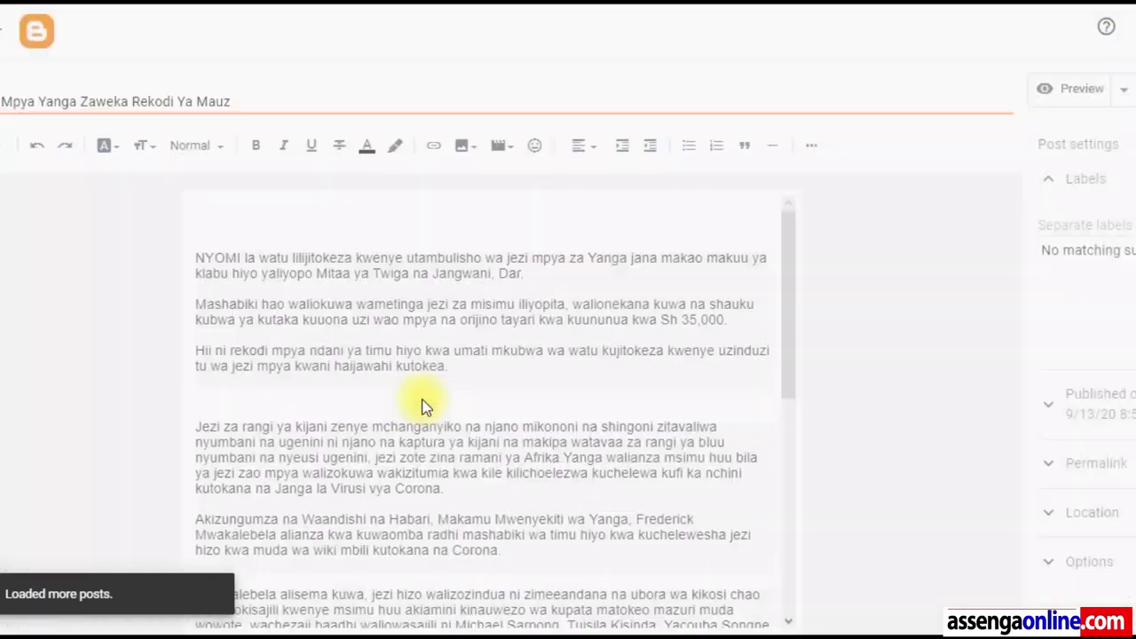
scroll(746, 295, down, 3)
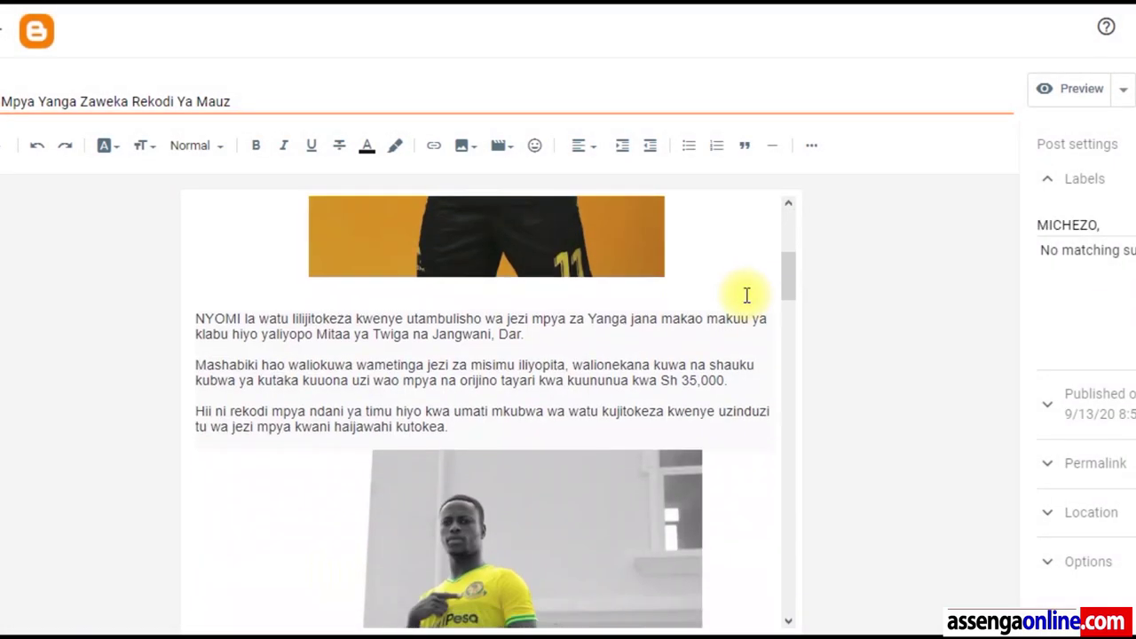
scroll(282, 292, up, 3)
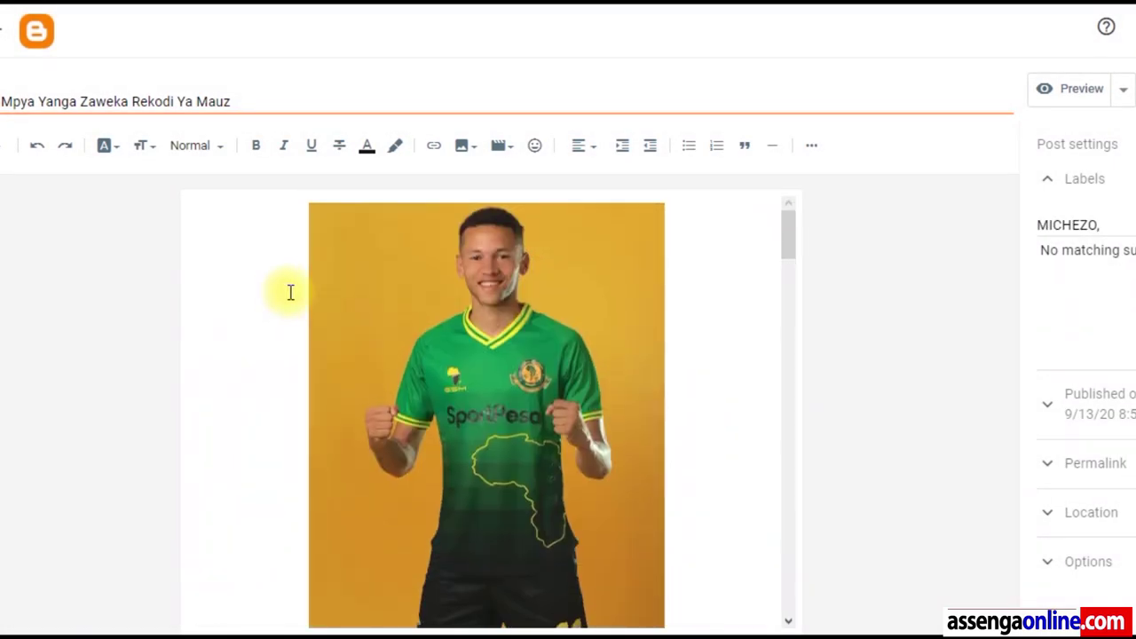
click(1107, 224)
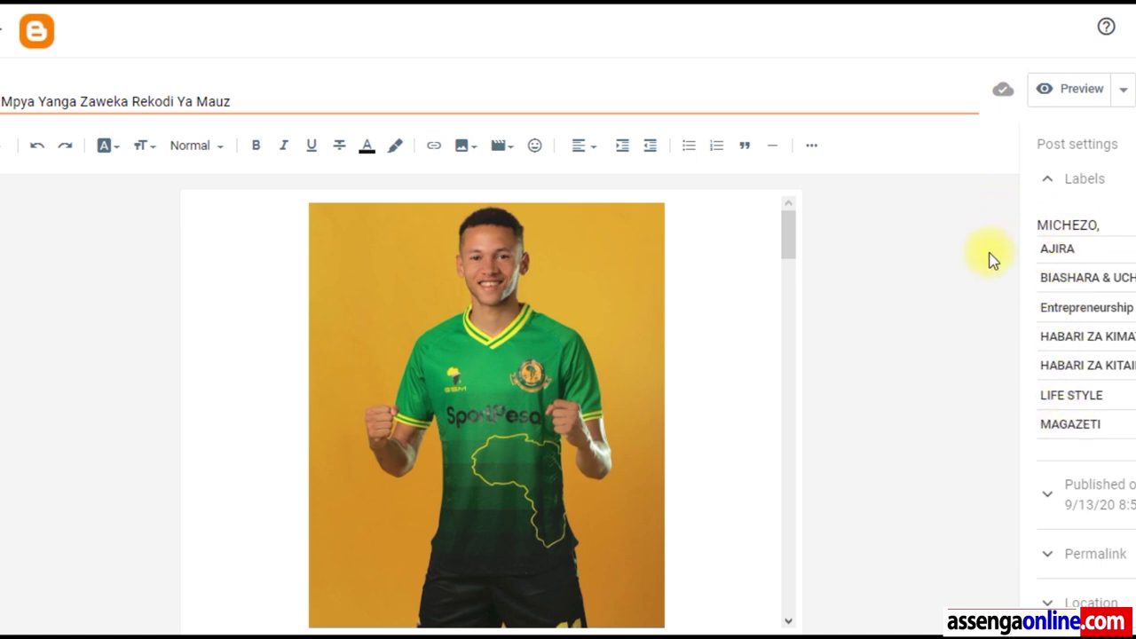
click(1080, 224)
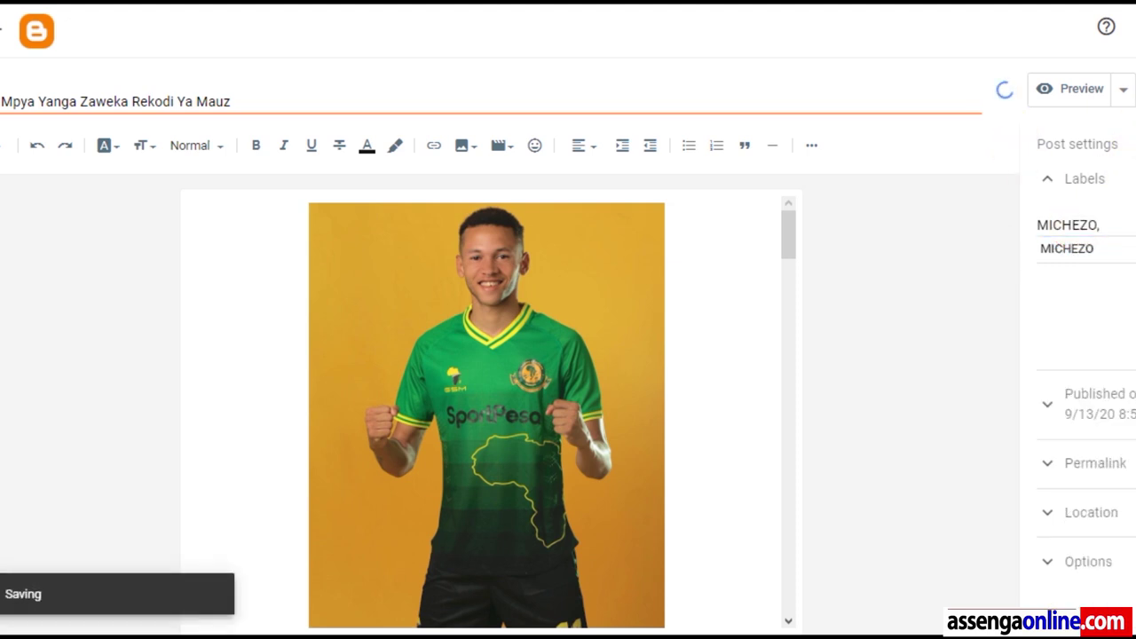
click(7, 33)
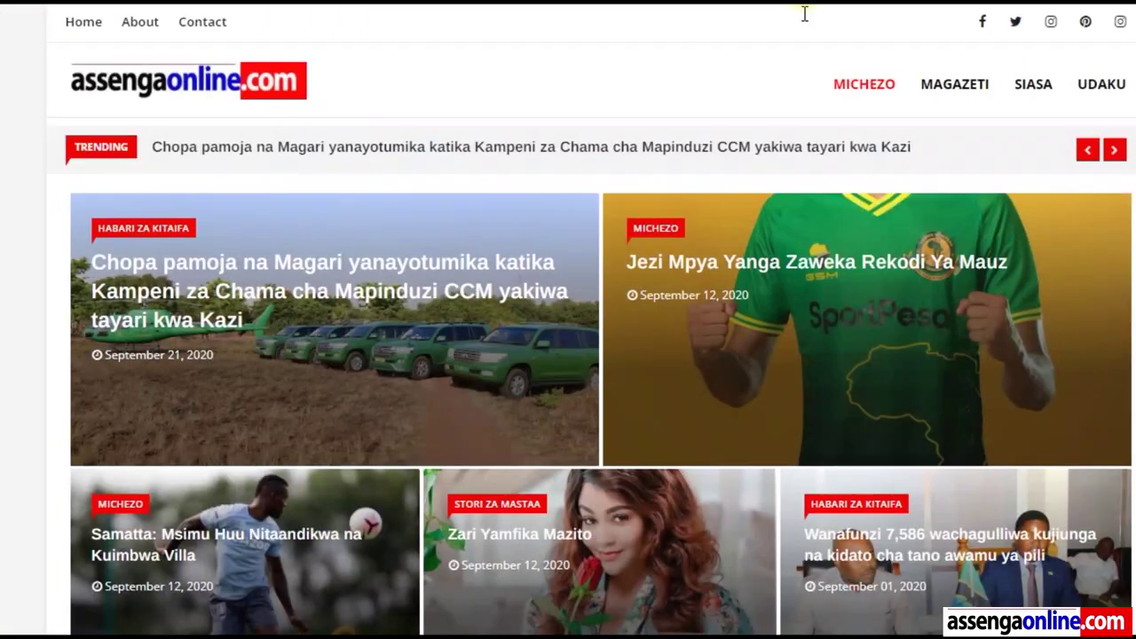
On the live blog's home page, open the post "Samatta: Msimu Huu Nitaandikwa na Kuimbwa Villa"
scroll(297, 320, down, 3)
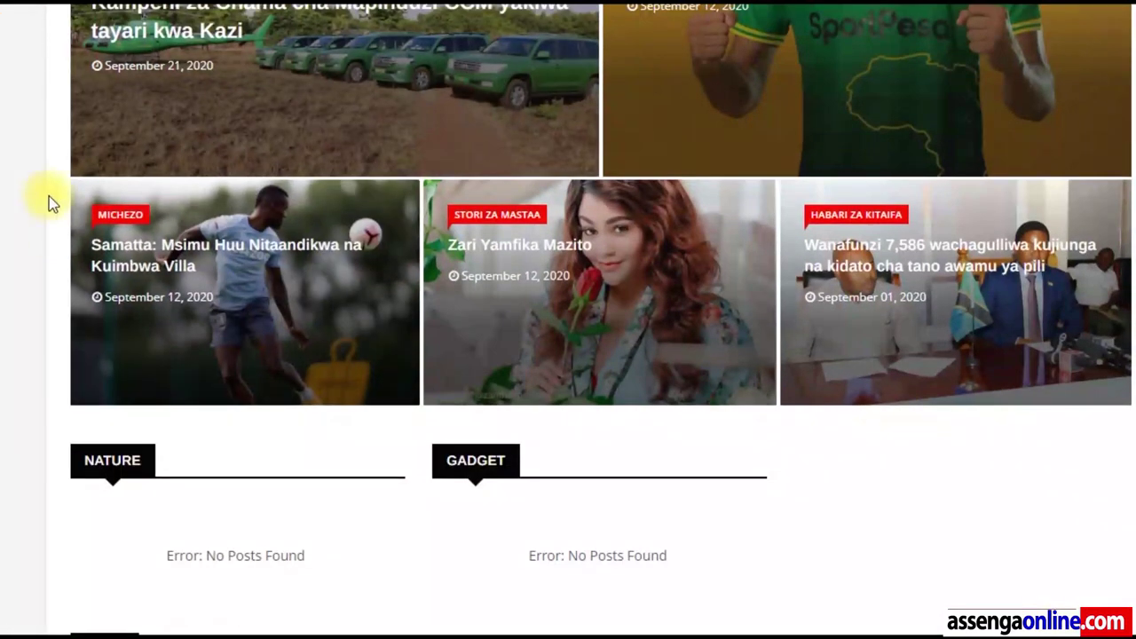
click(128, 264)
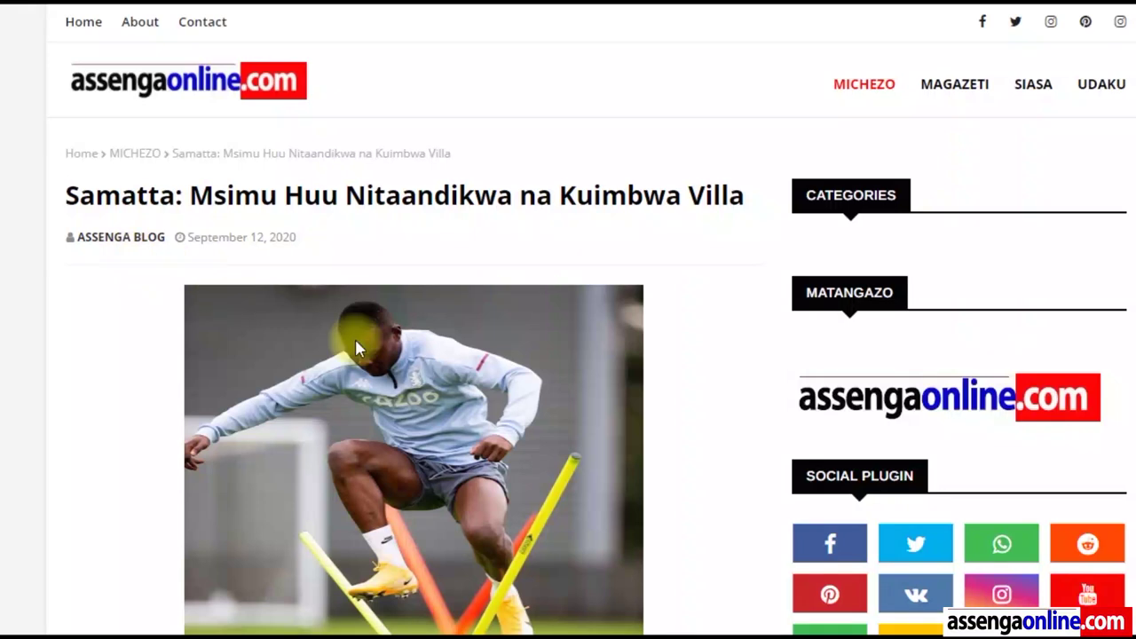
Copy the link address of the MICHEZO label in the Samatta post's breadcrumb
scroll(372, 349, down, 1)
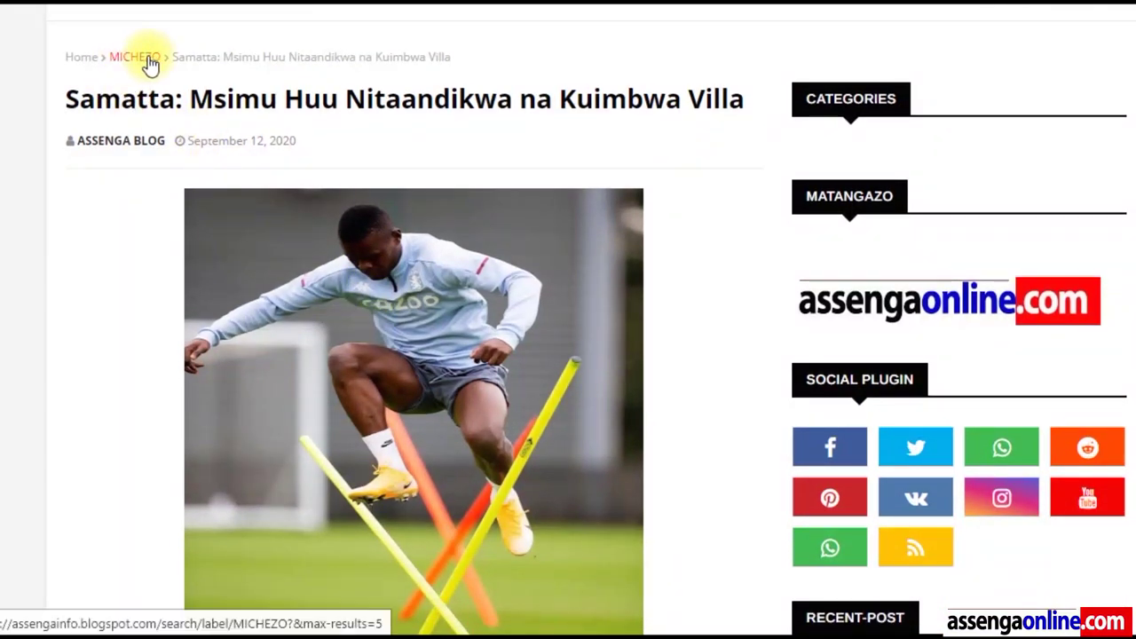
right_click(135, 66)
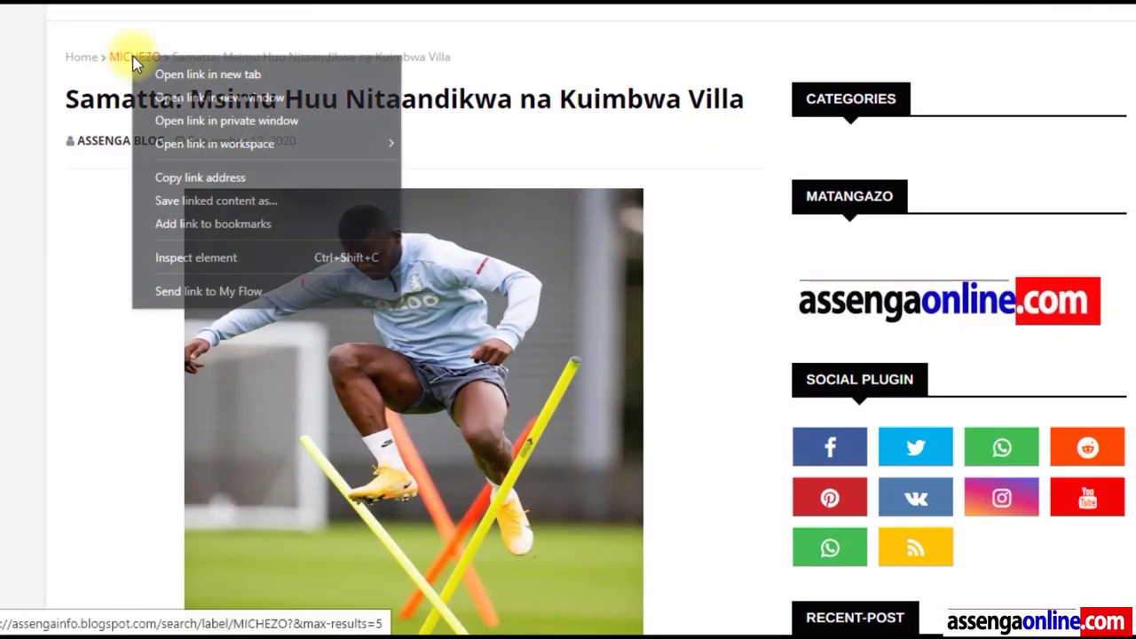
click(169, 179)
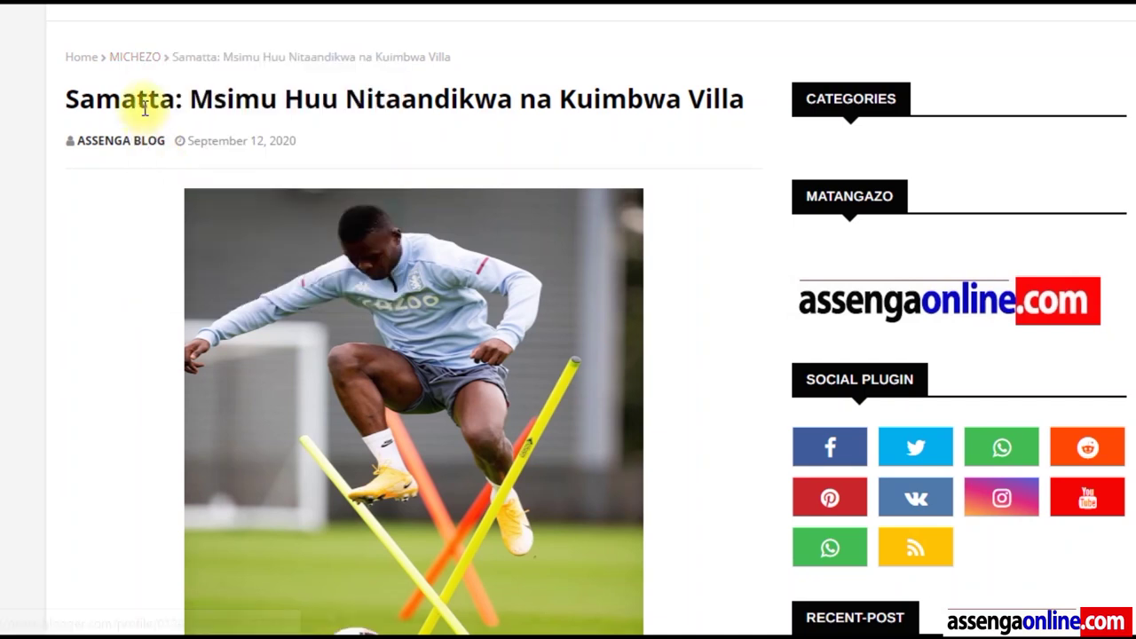
Open the MICHEZO label page from the breadcrumb and look through the posts listed under it
click(130, 58)
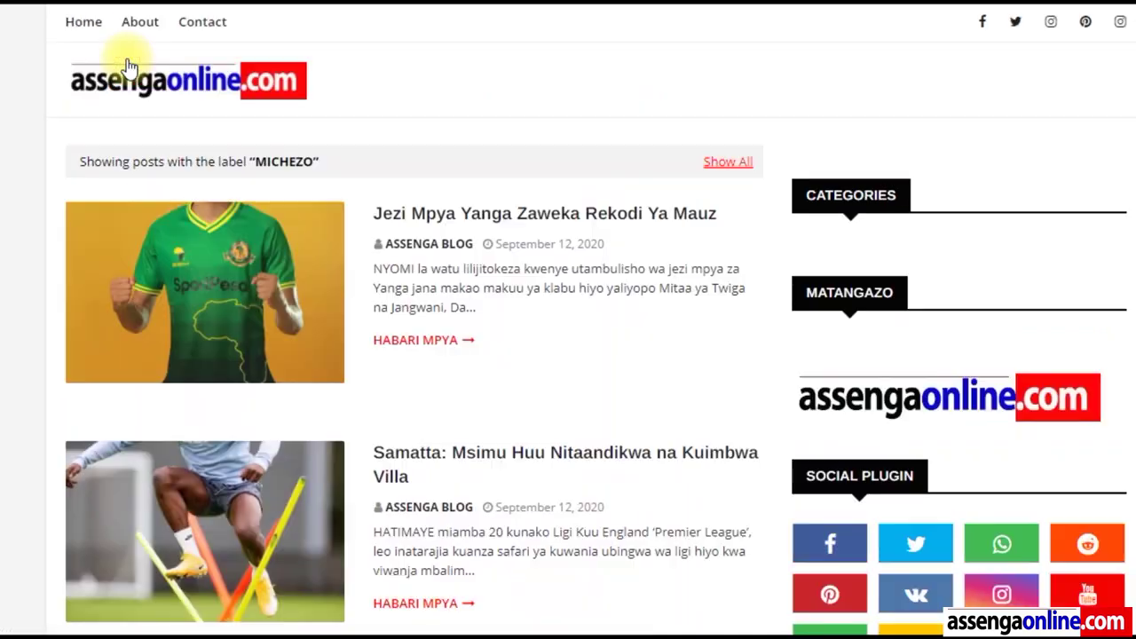
scroll(133, 78, down, 1)
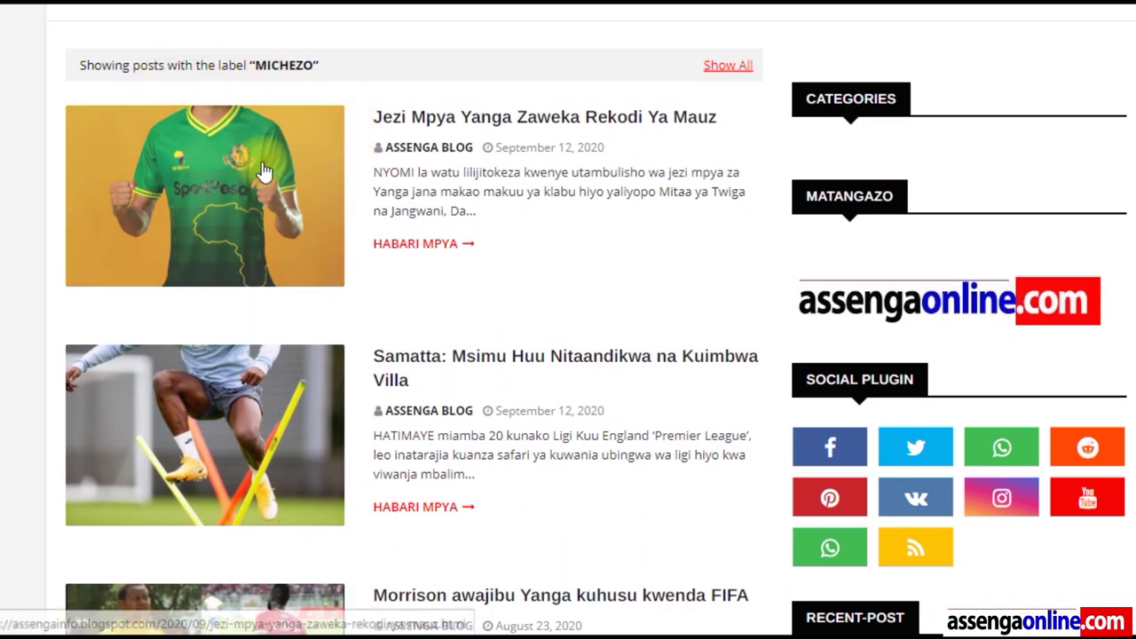
scroll(240, 195, down, 12)
scroll(231, 220, up, 11)
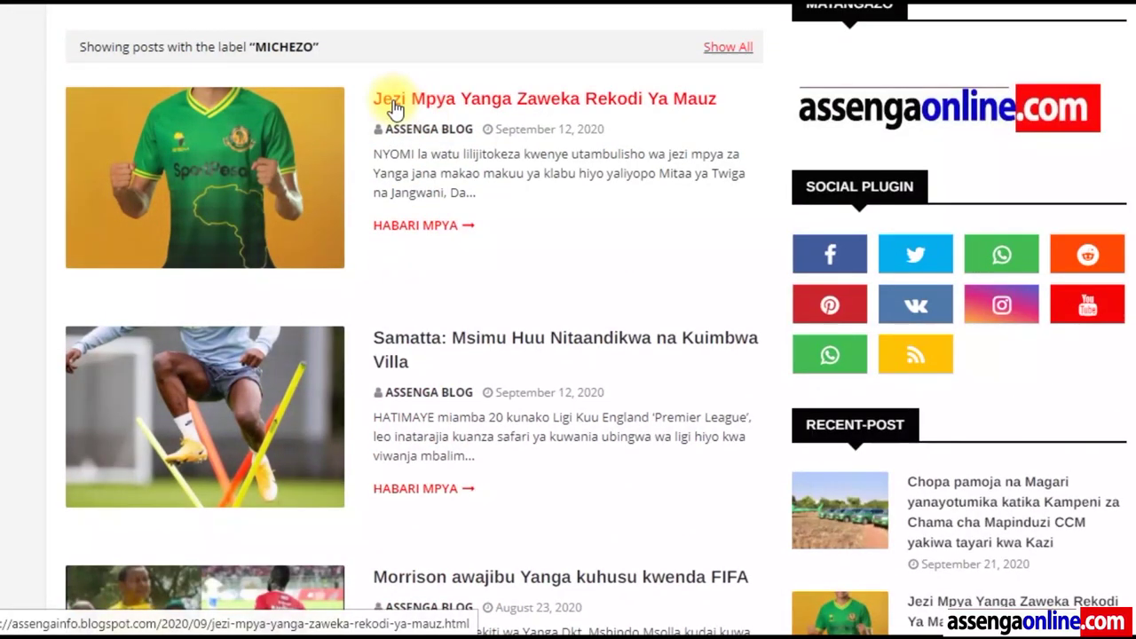
Open the post "Jezi Mpya Yanga Zaweka Rekodi Ya Mauz" and copy the MICHEZO label's link address from its breadcrumb
click(395, 106)
click(133, 160)
right_click(133, 160)
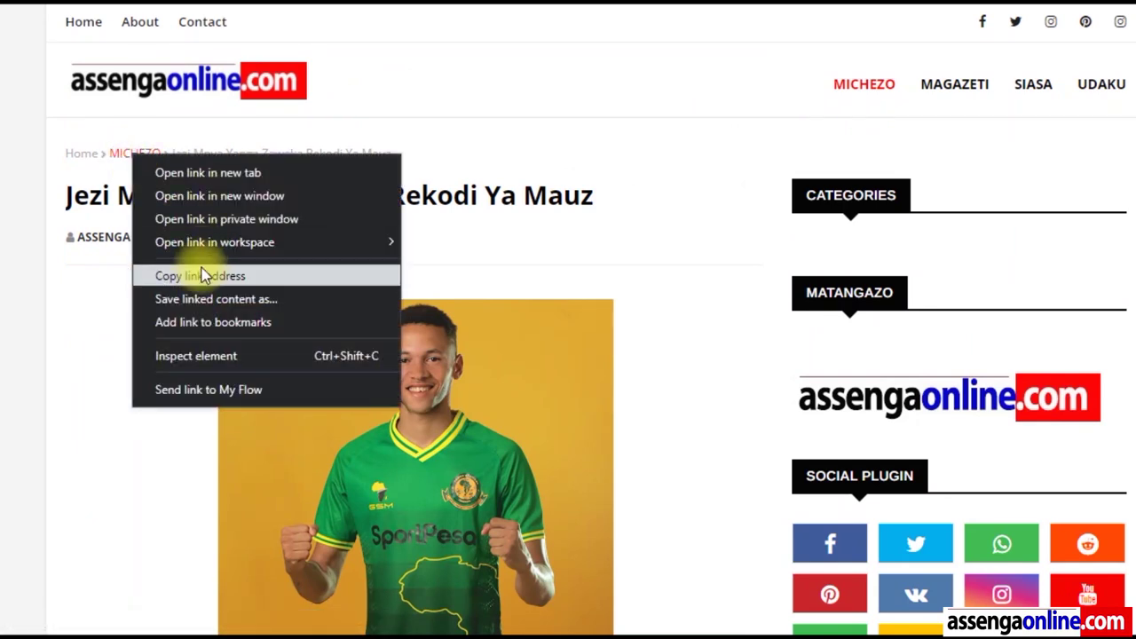
click(206, 274)
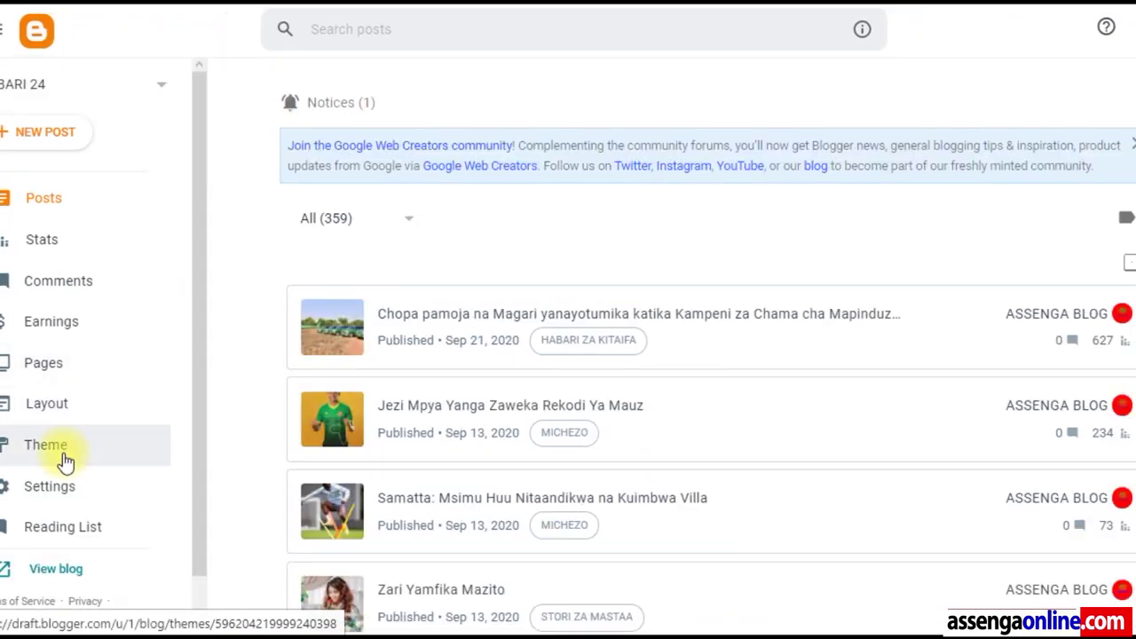
Return to the Blogger dashboard and open the Main Menu link list in the blog's layout for editing
click(56, 401)
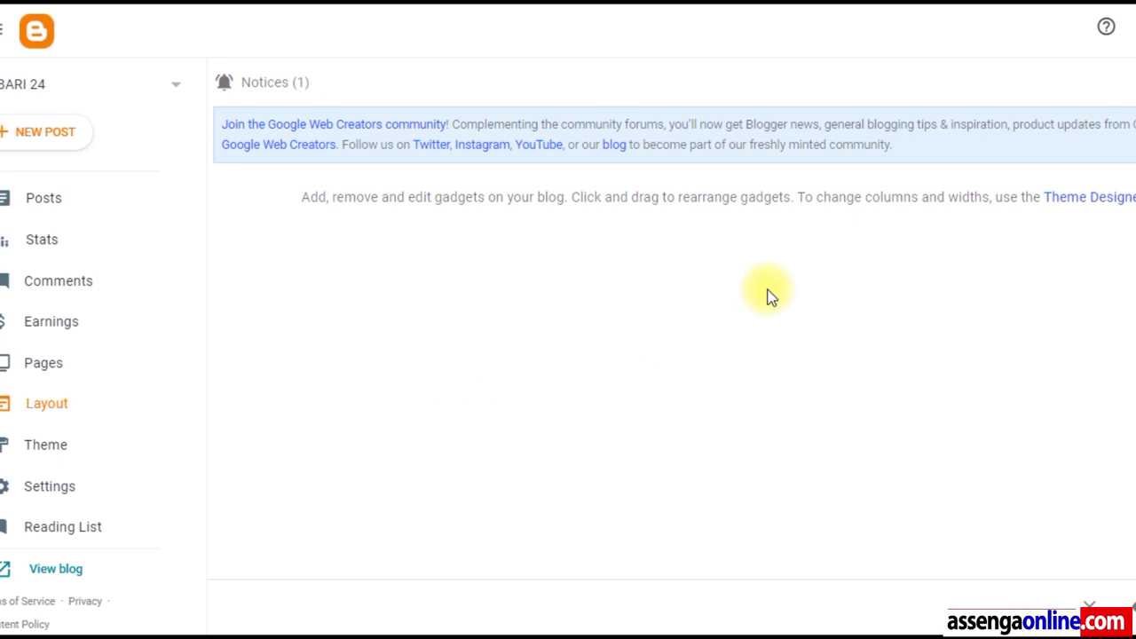
scroll(769, 294, down, 3)
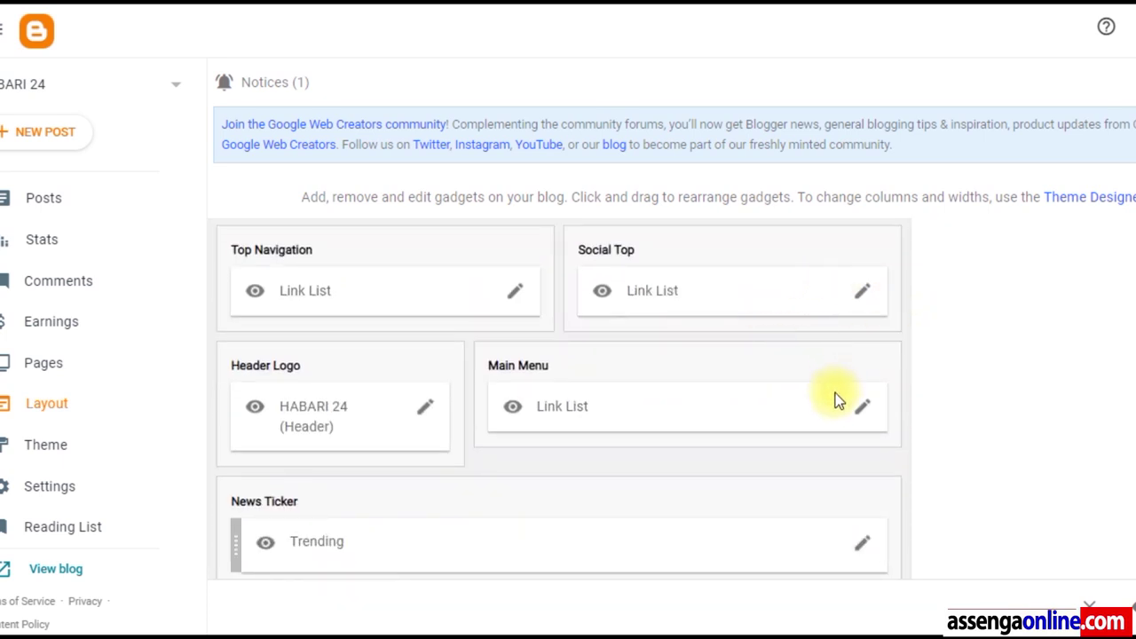
click(861, 408)
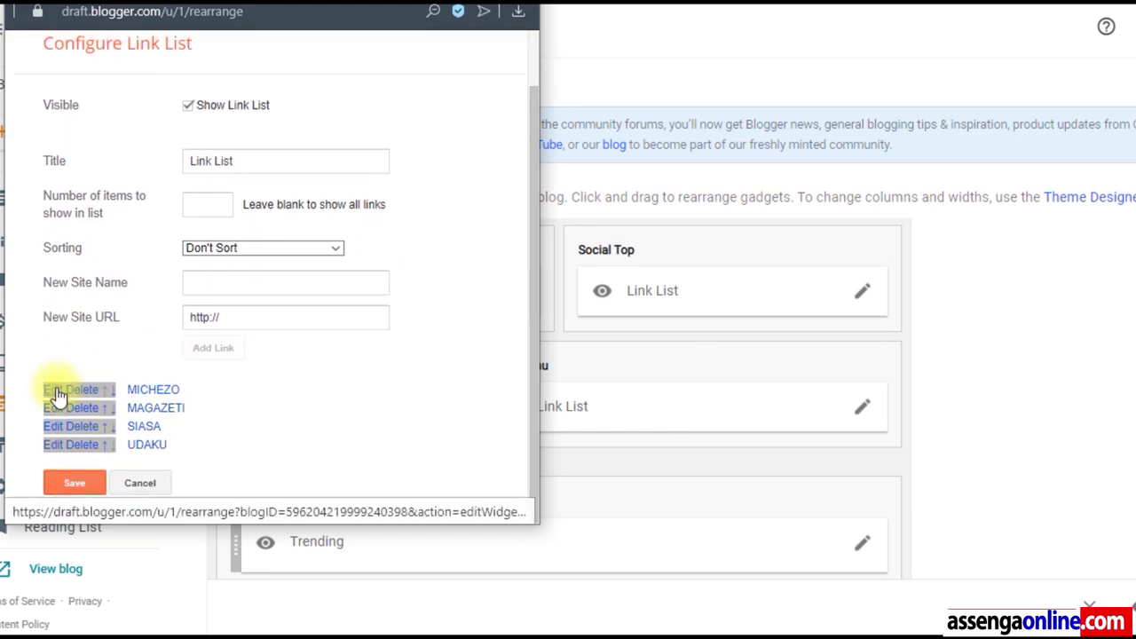
Replace the MICHEZO link's URL with the copied label address ending in MICHEZO?&max-results=5, and save the link and the list
click(56, 393)
scroll(267, 363, down, 1)
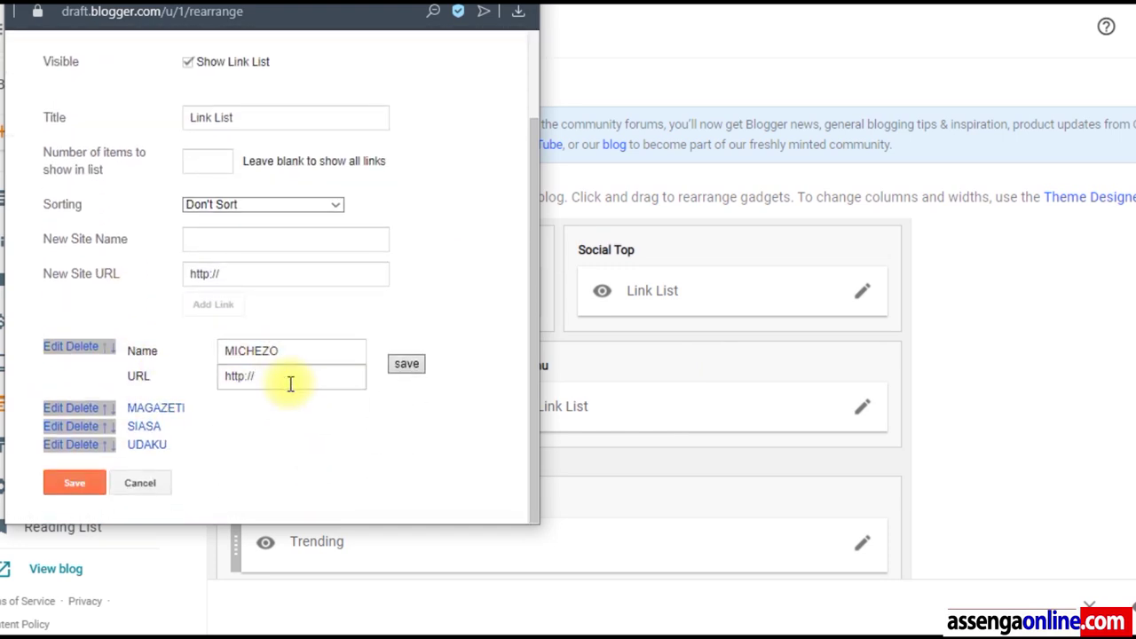
drag(292, 383, 186, 391)
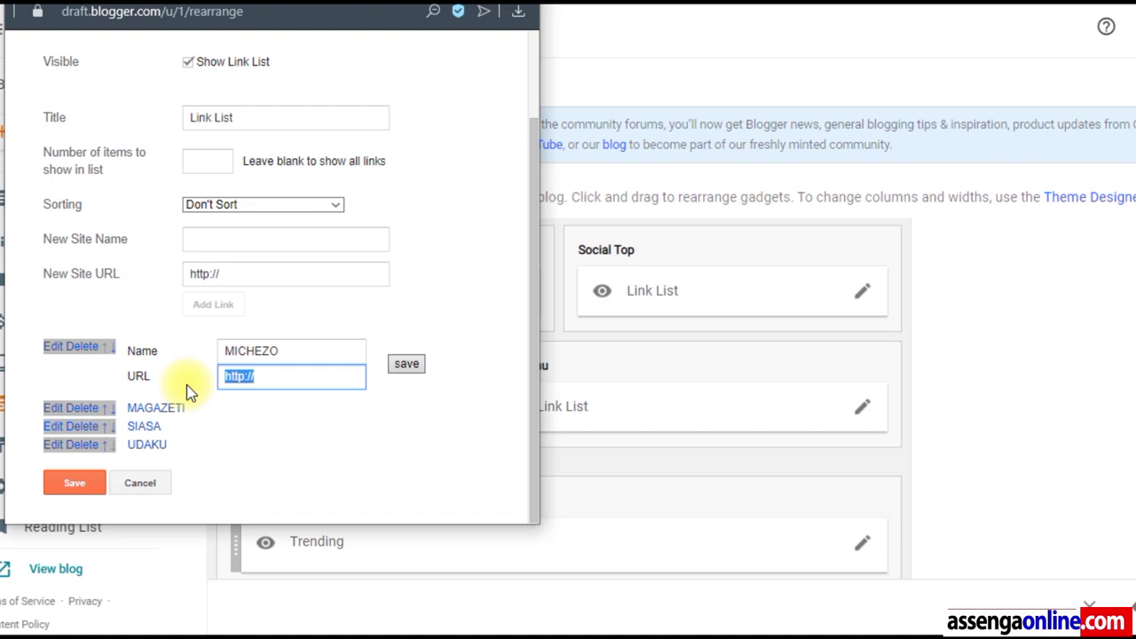
key(BackSpace)
key(ctrl+v)
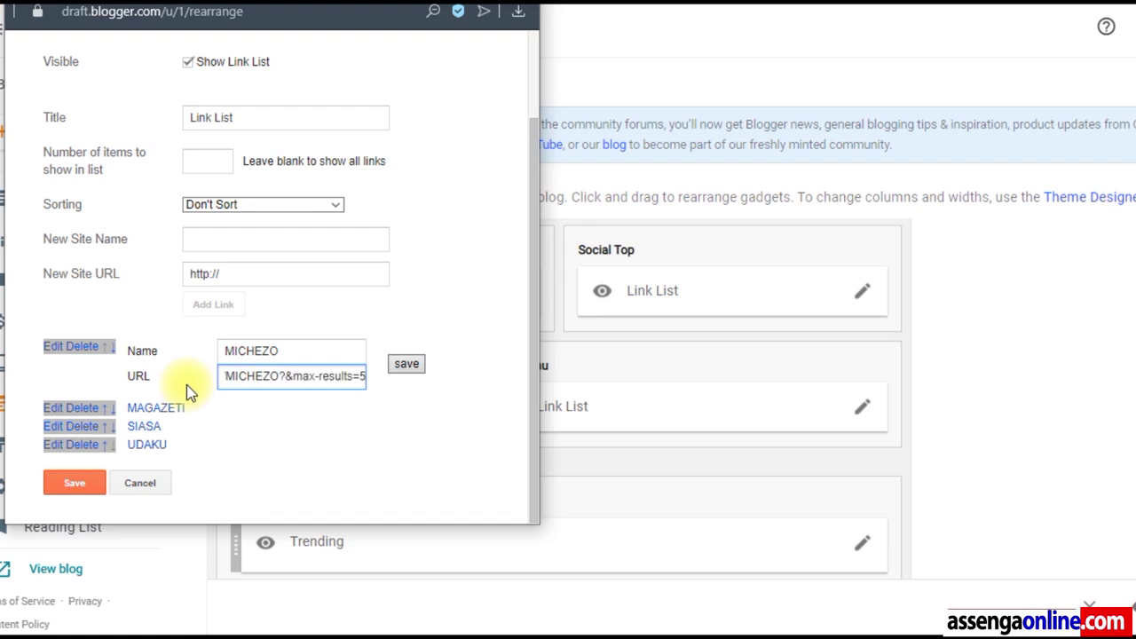
click(405, 366)
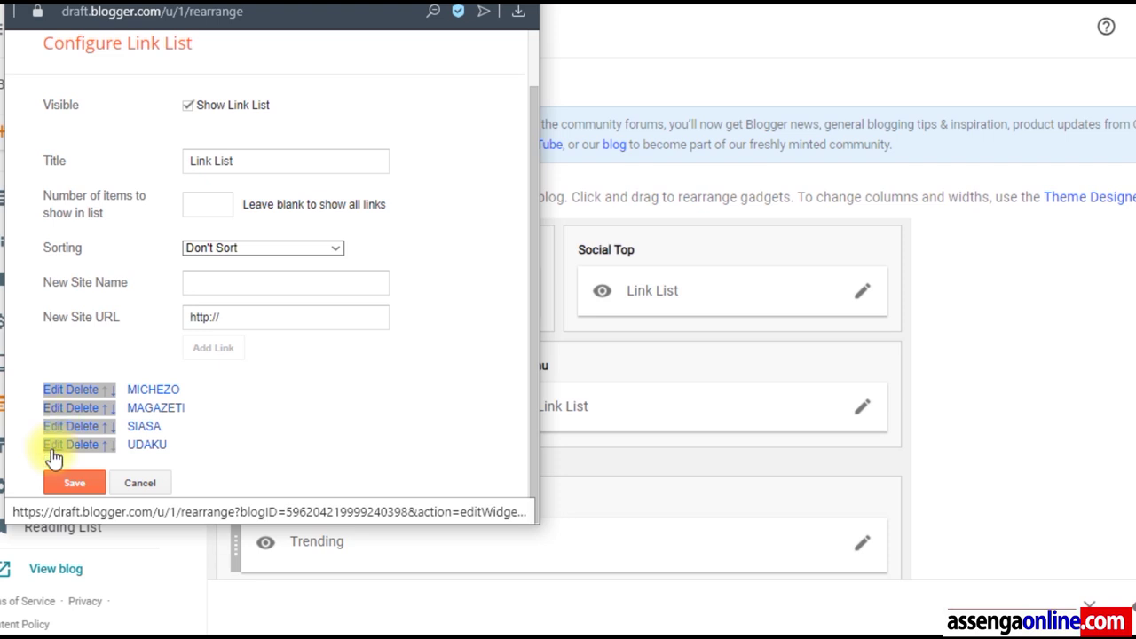
click(74, 482)
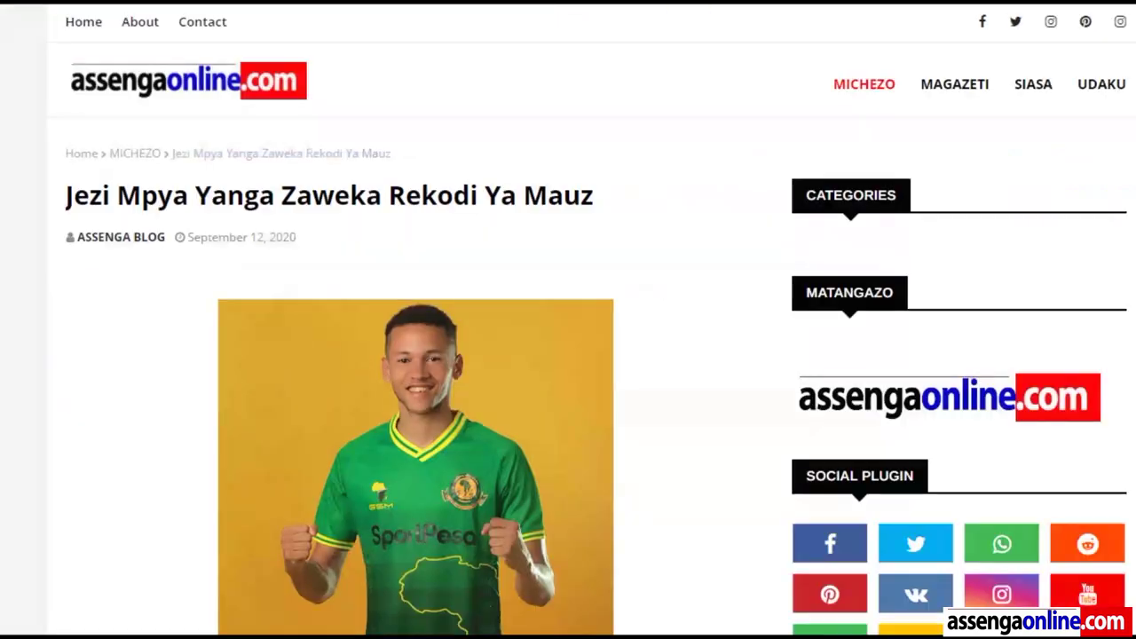
On the live blog's home page, follow the MICHEZO main menu link and look through the posts it lists
click(86, 22)
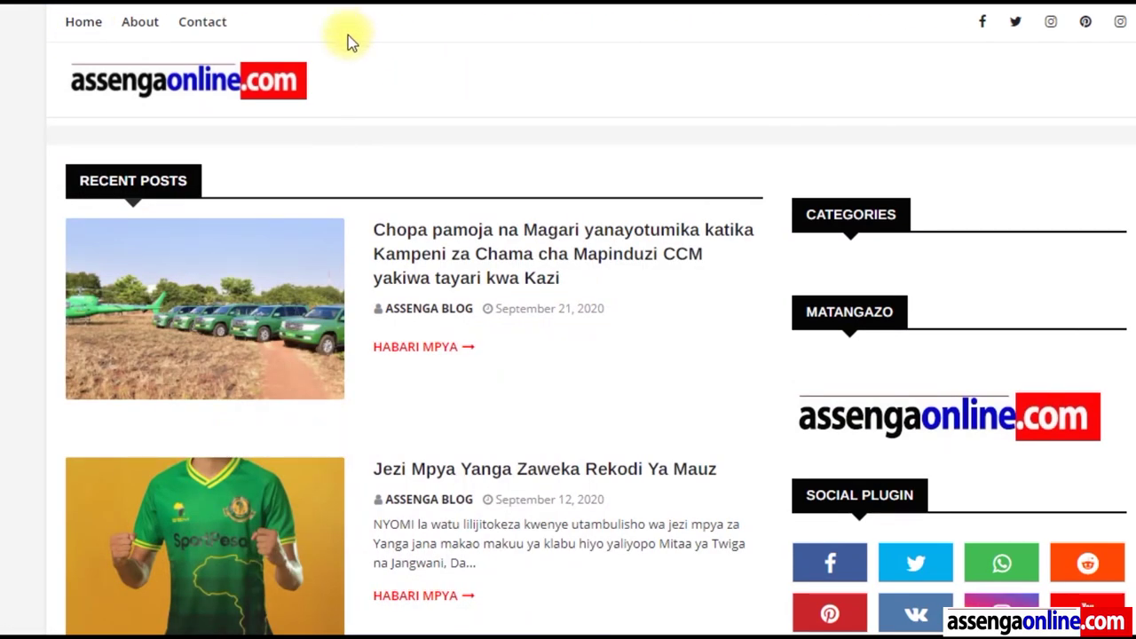
click(139, 22)
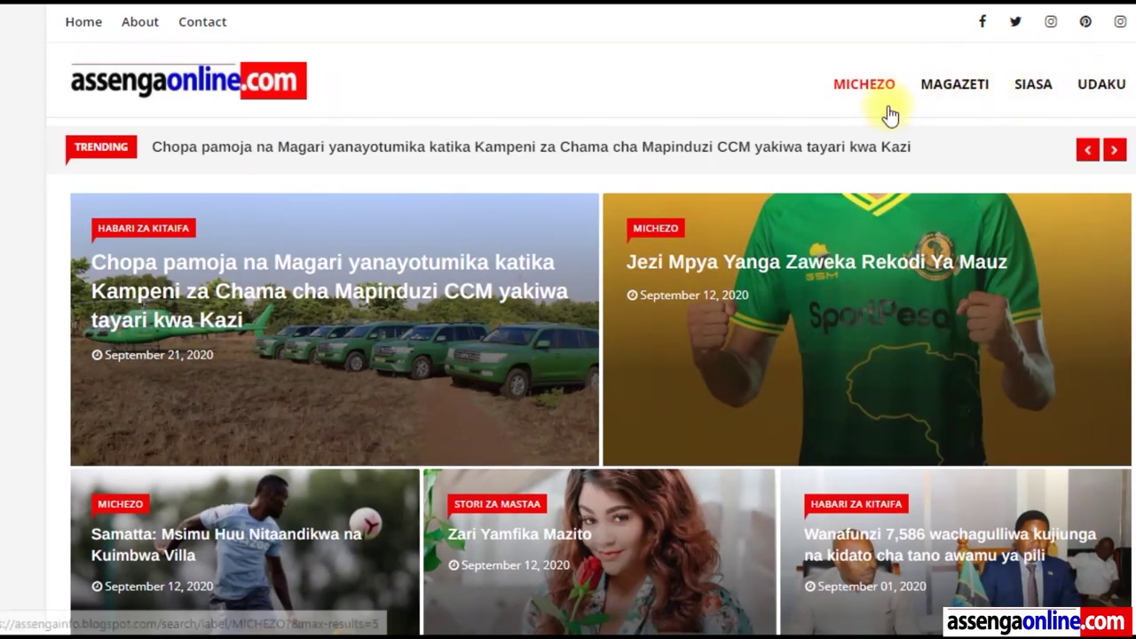
click(874, 91)
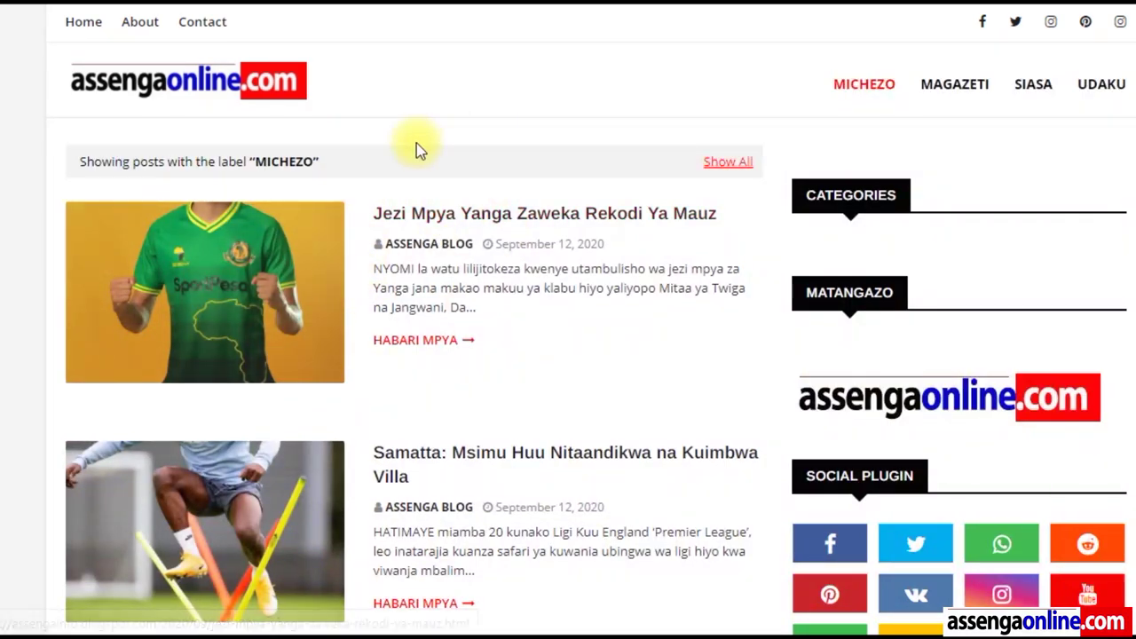
scroll(355, 258, down, 10)
scroll(359, 253, up, 2)
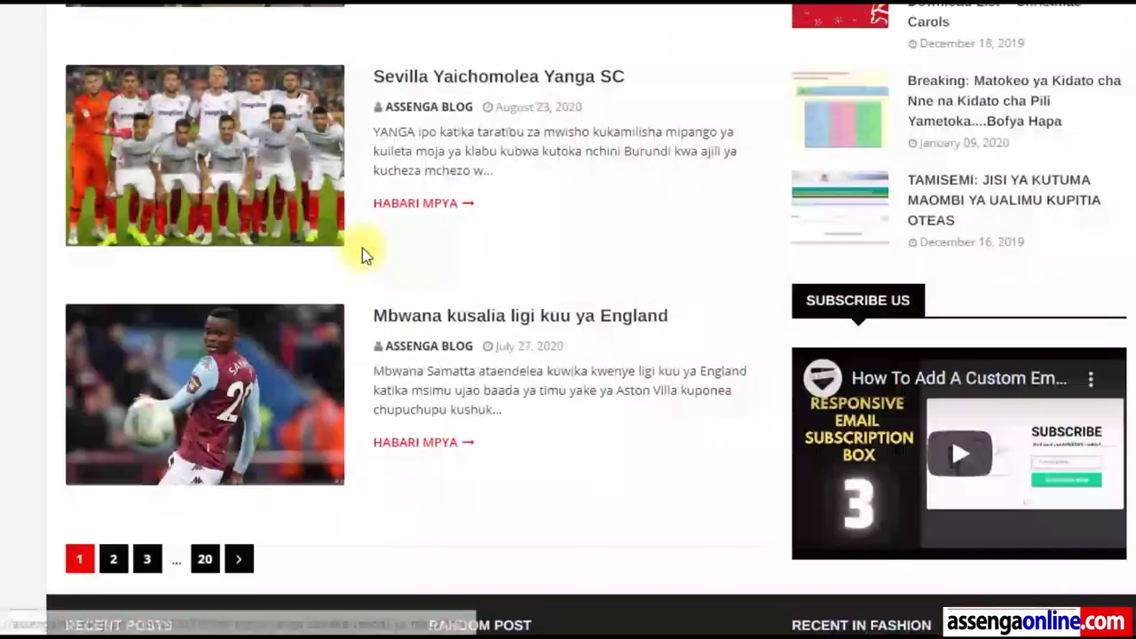
scroll(364, 254, up, 8)
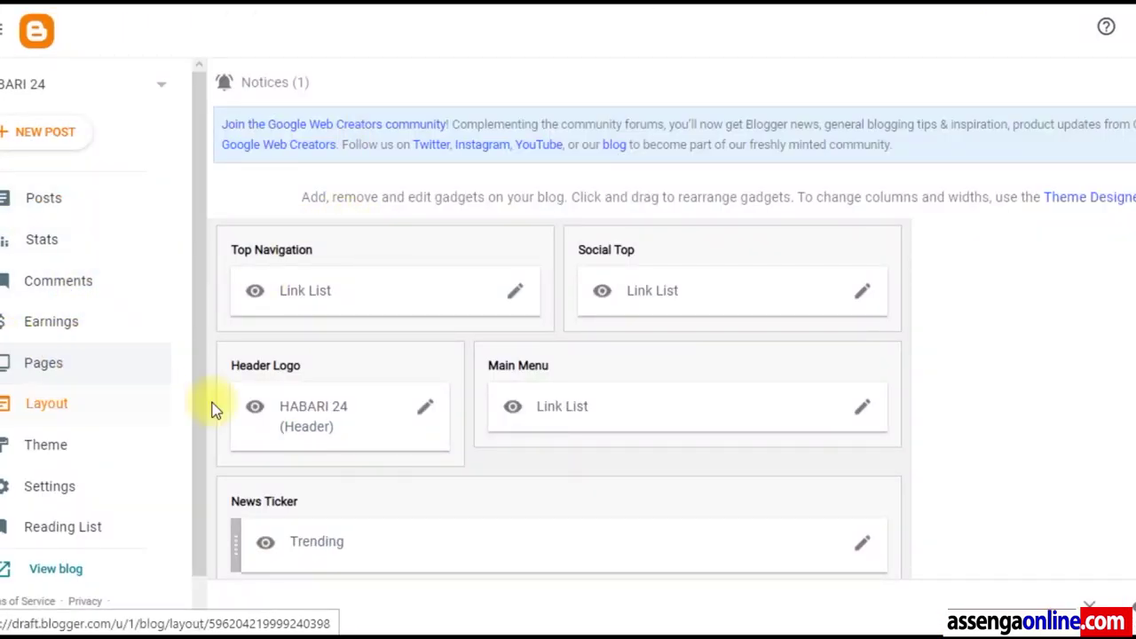
scroll(619, 335, down, 5)
scroll(619, 336, down, 3)
scroll(399, 385, up, 8)
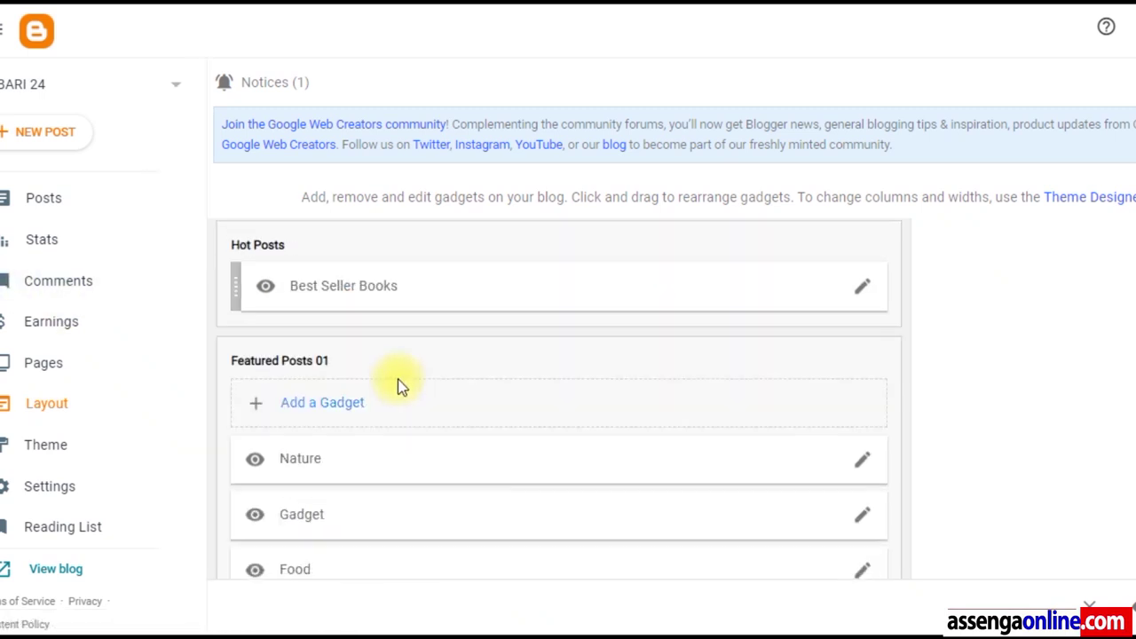